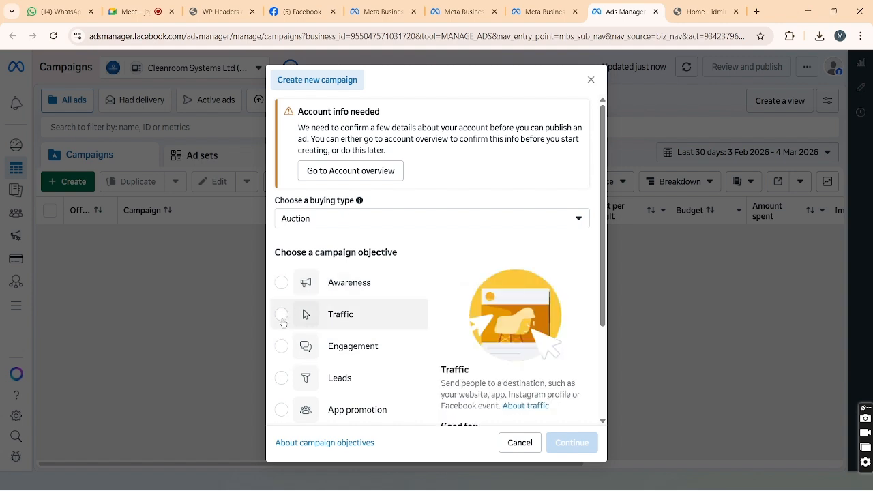
# Create an auction campaign with the Traffic objective, using the manual traffic campaign setup.
pyautogui.click(282, 318)
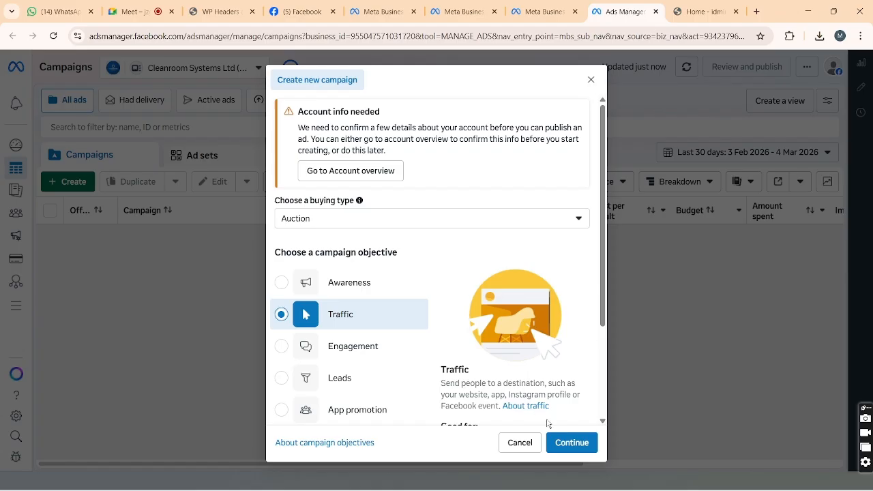
pyautogui.click(571, 442)
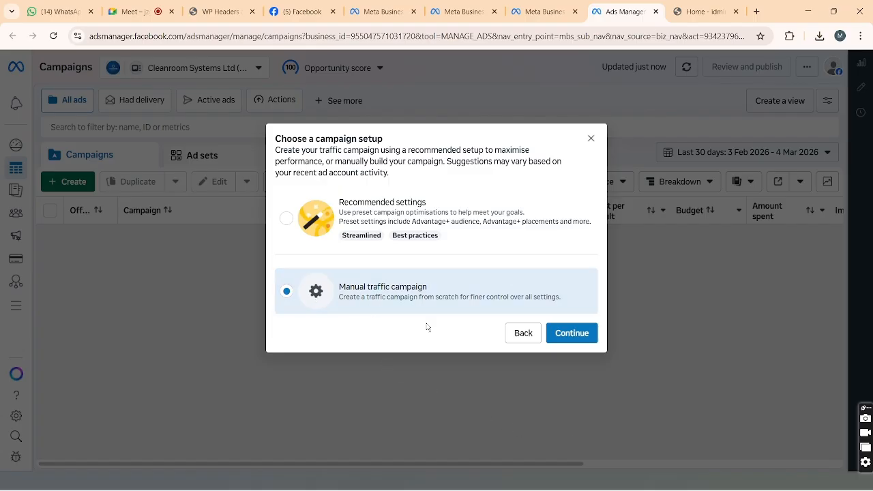
pyautogui.click(571, 333)
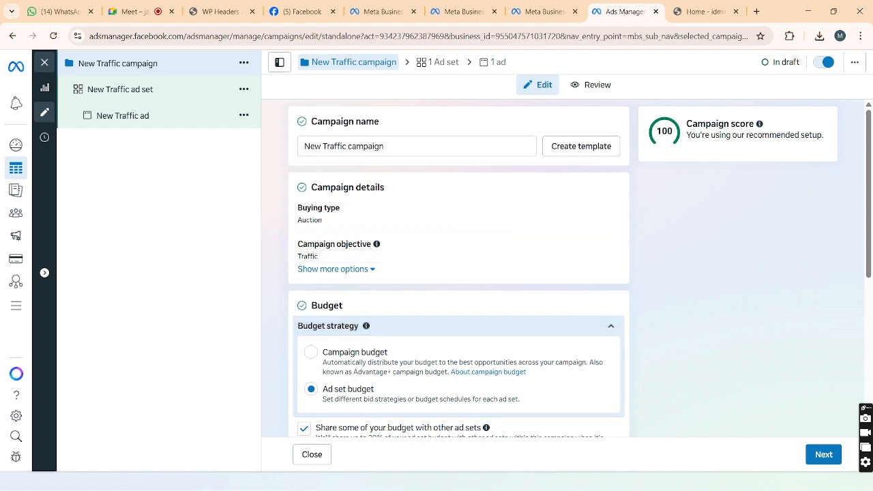
# Name the campaign "New Traffic campaign 5 march 2026" and continue to the ad set settings.
pyautogui.click(389, 146)
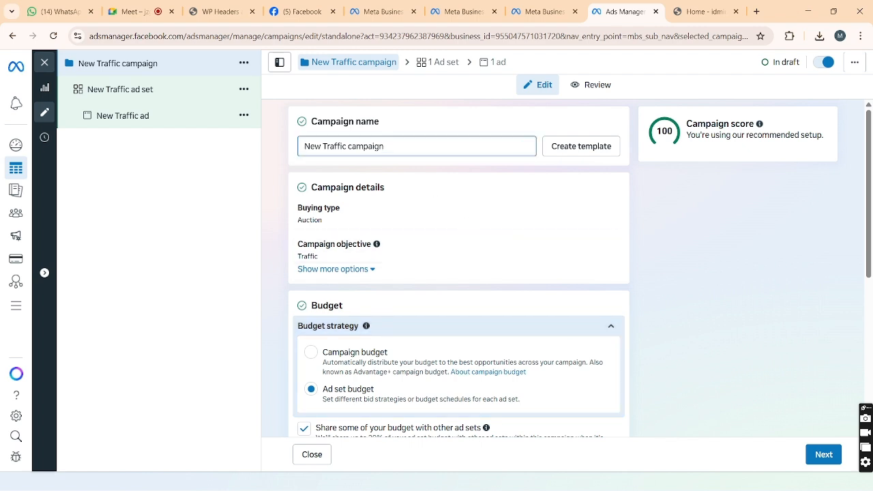
pyautogui.write('5')
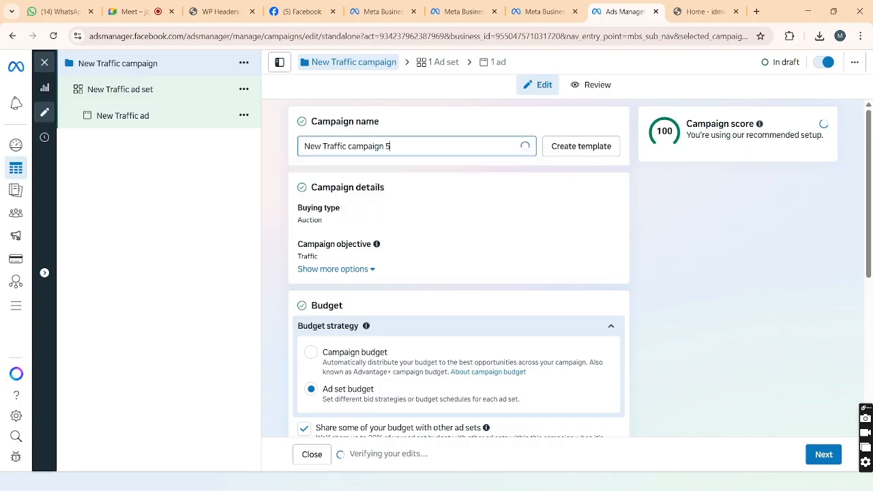
pyautogui.write(' march')
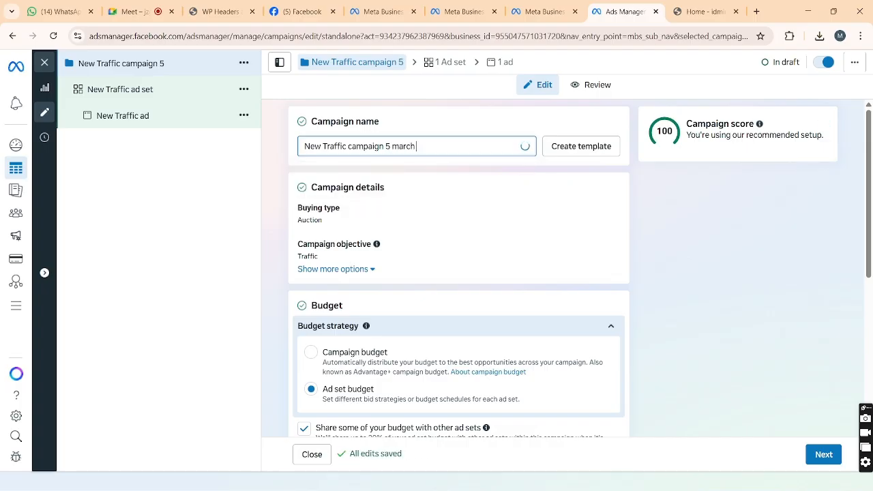
pyautogui.write(' 2026')
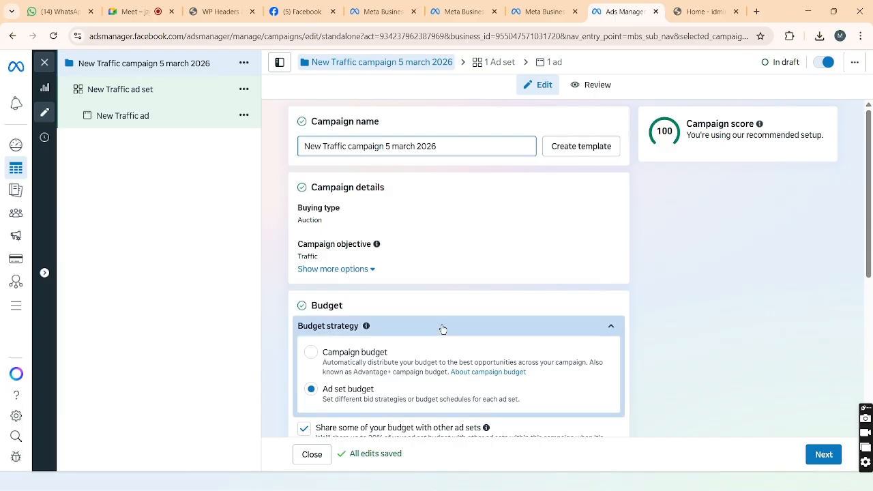
pyautogui.scroll(-2, 442, 336)
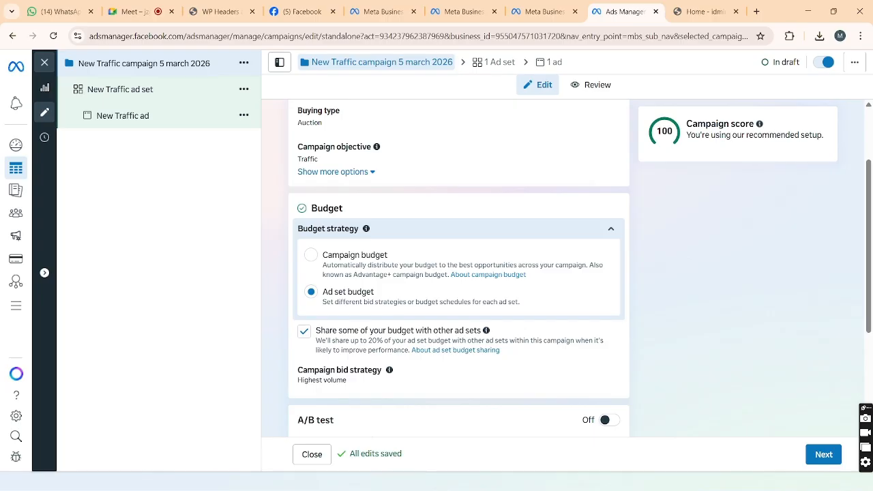
pyautogui.scroll(-3, 417, 344)
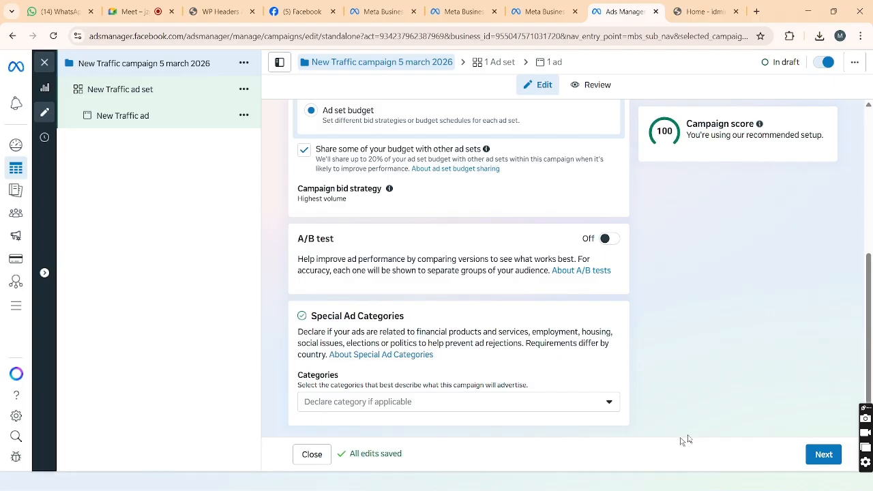
pyautogui.click(825, 454)
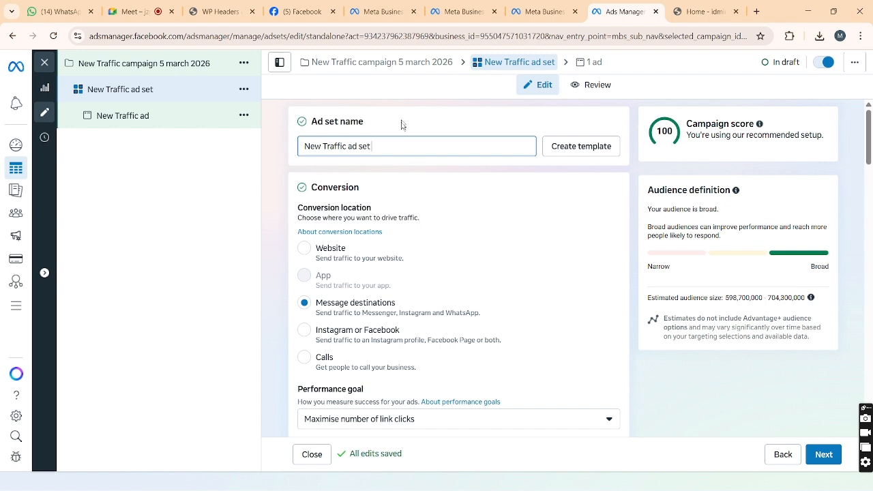
# Rename the ad set to "New Traffic ad set 12:47 pm".
pyautogui.click(405, 142)
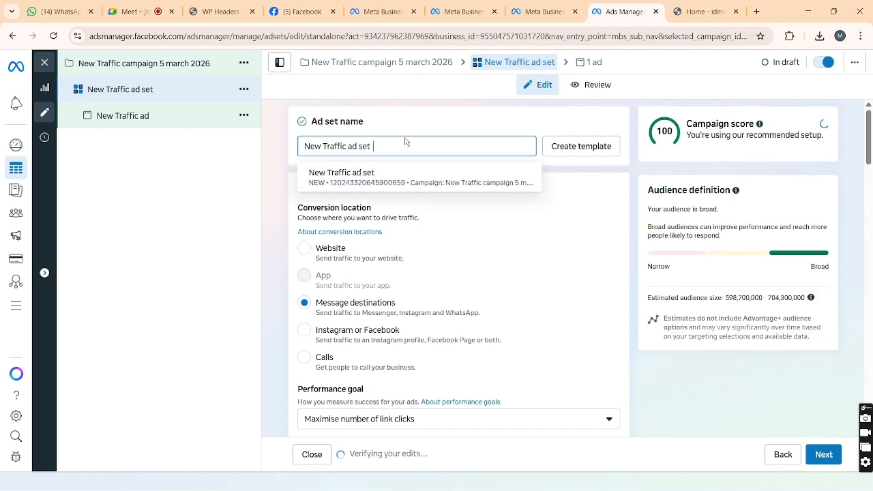
pyautogui.write('12')
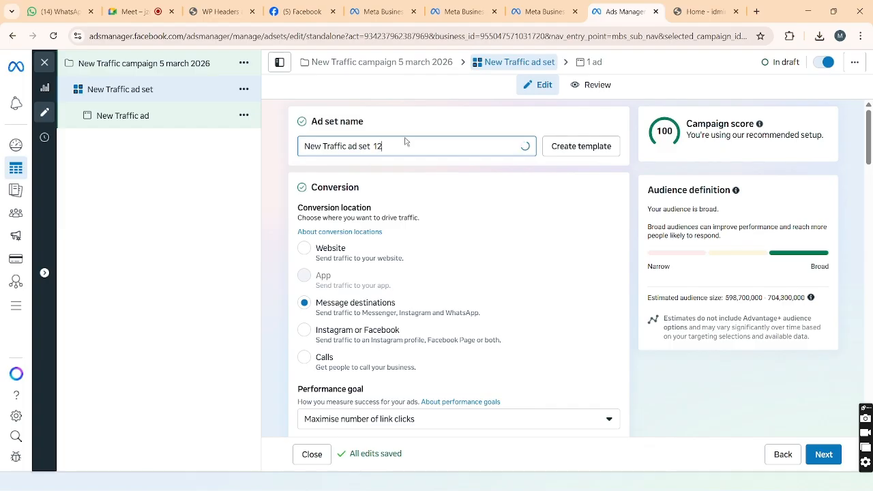
pyautogui.write(':')
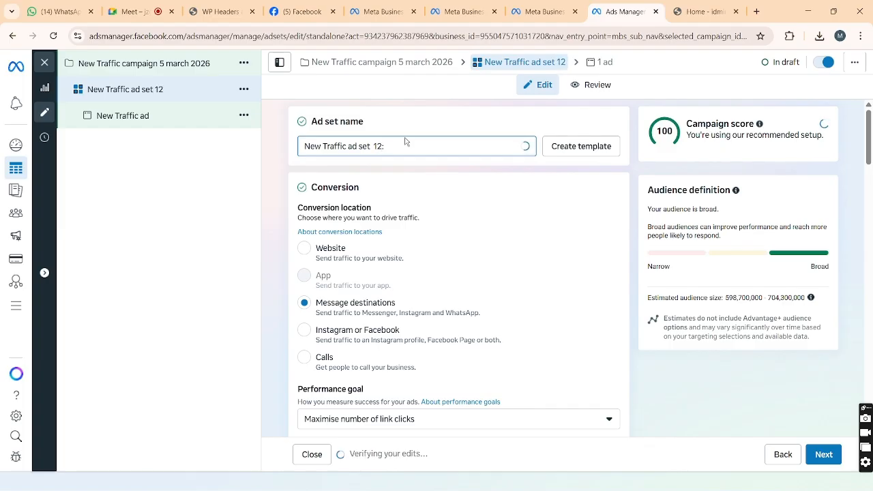
pyautogui.write('47')
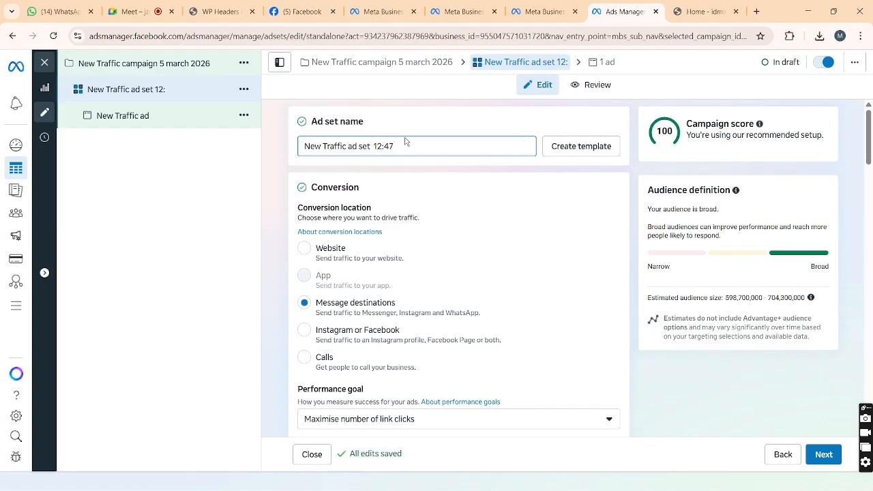
pyautogui.write(' pm')
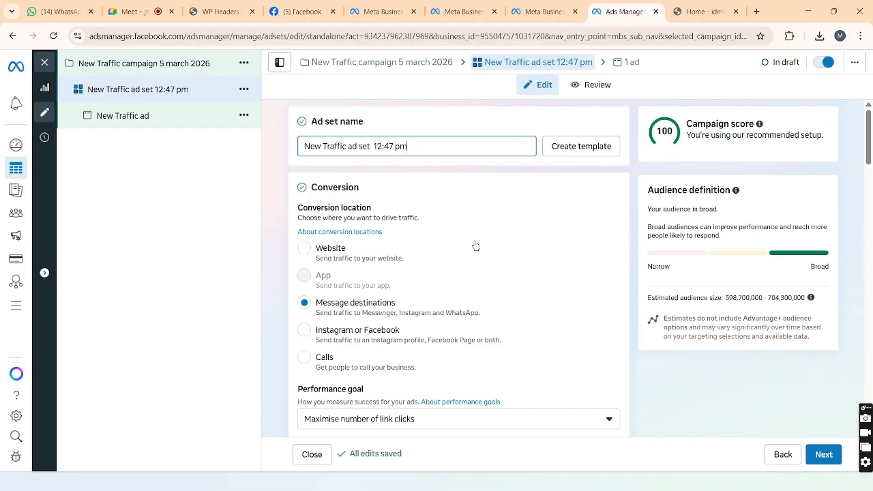
# Set the ad set's conversion location to Website and its performance goal to Maximise number of conversations.
pyautogui.scroll(-1, 475, 245)
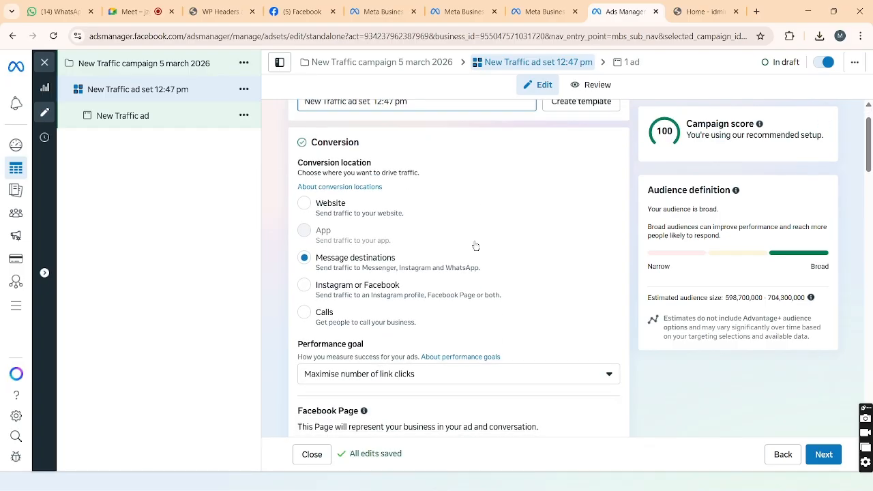
pyautogui.click(302, 203)
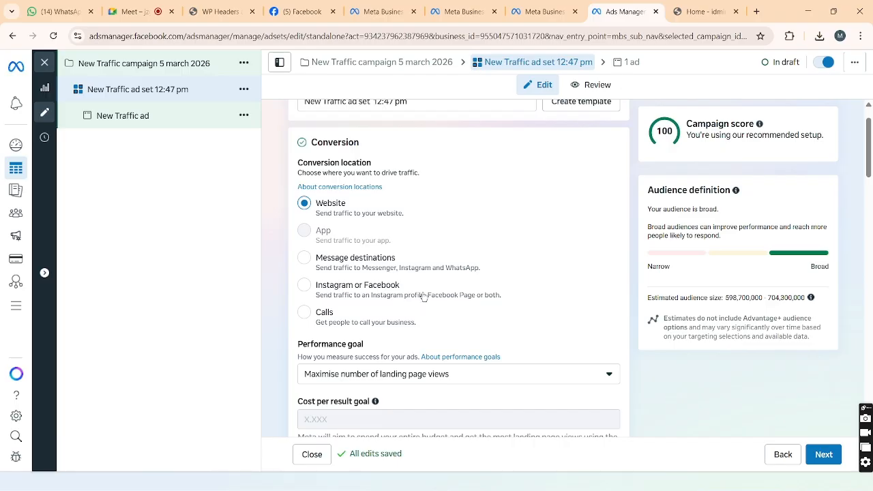
pyautogui.scroll(-3, 424, 301)
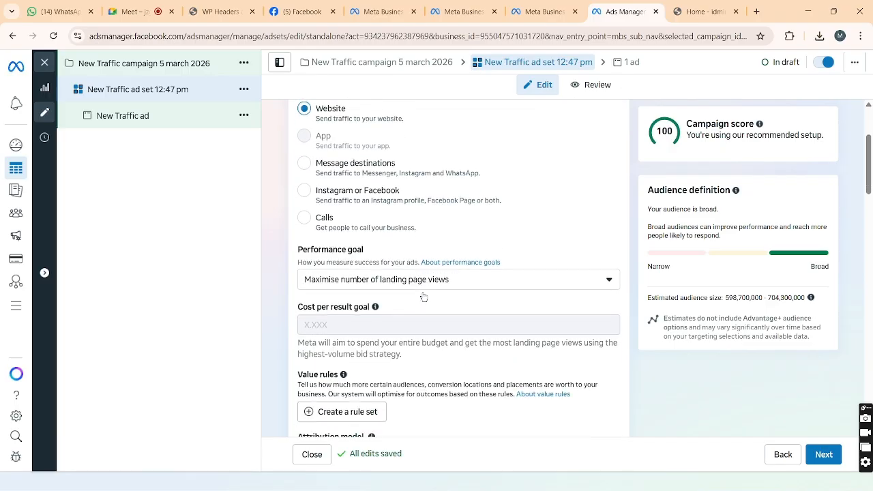
pyautogui.click(609, 270)
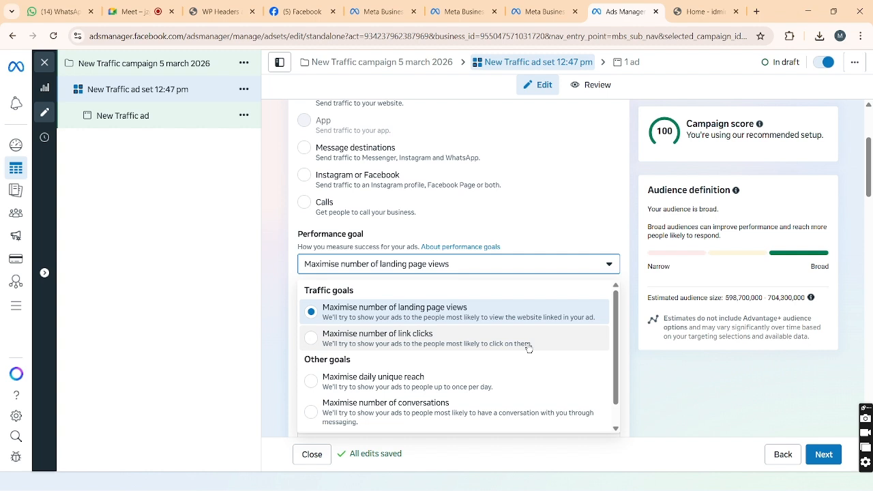
pyautogui.scroll(-1, 528, 347)
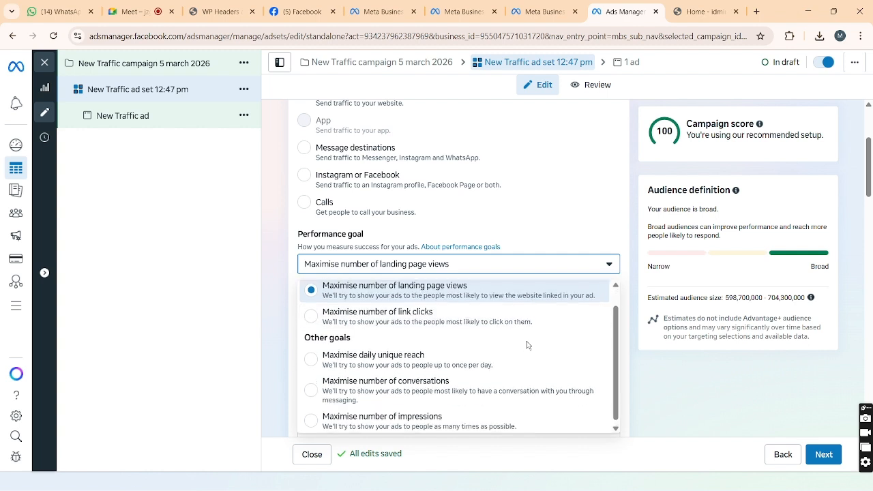
pyautogui.scroll(1, 527, 345)
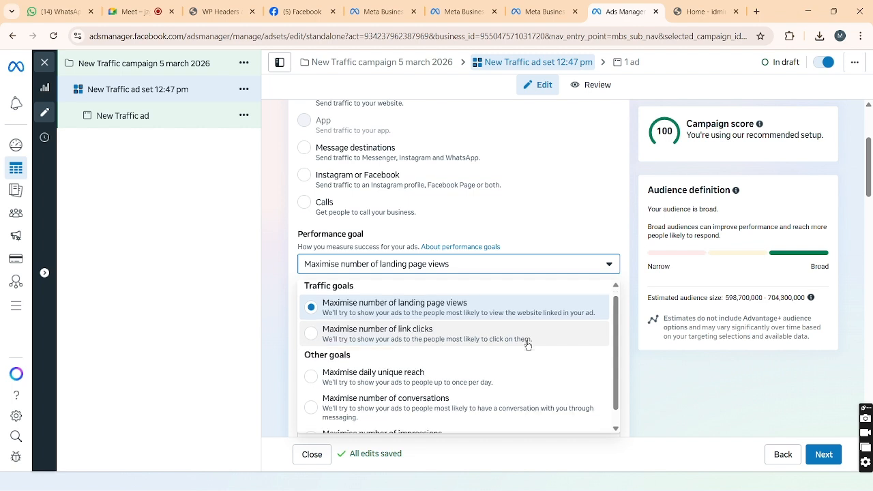
pyautogui.scroll(-1, 527, 345)
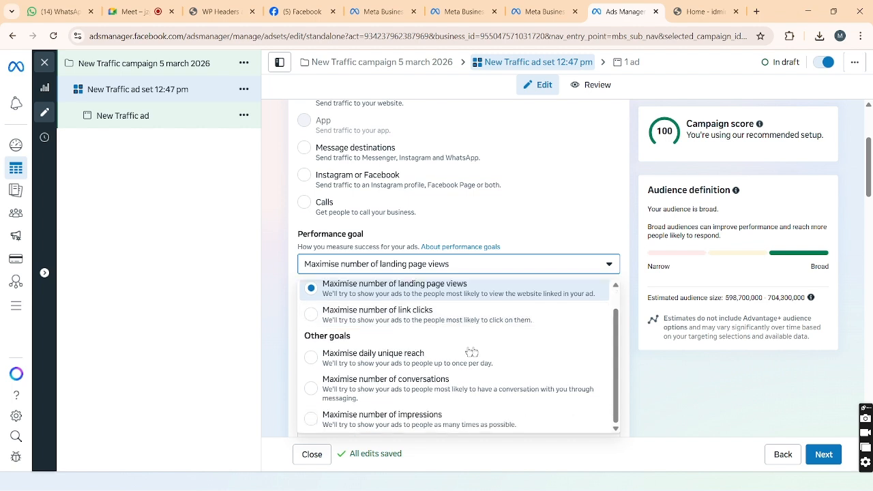
pyautogui.click(311, 391)
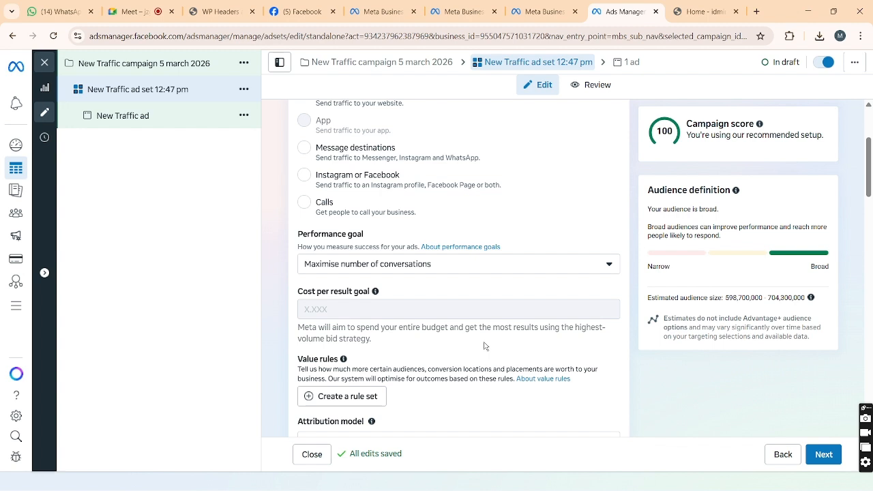
# Turn on dynamic creative for the ad set and accept its explanatory notice.
pyautogui.scroll(-3, 484, 346)
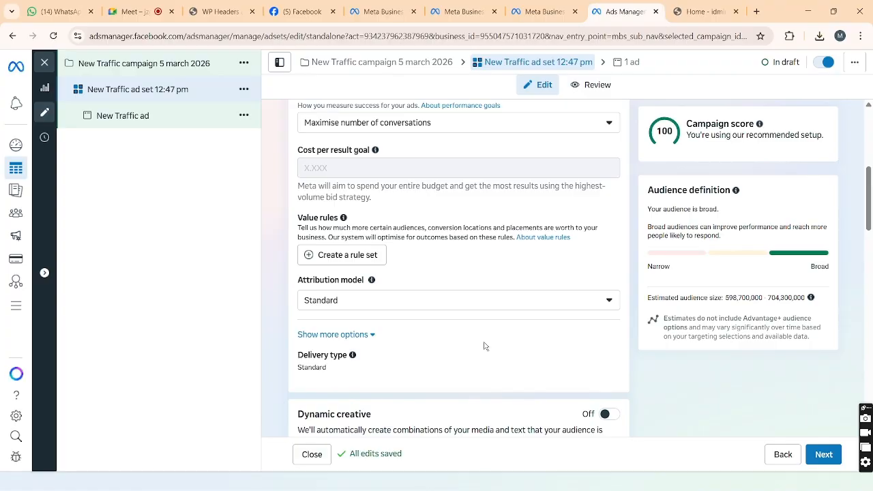
pyautogui.scroll(-2, 484, 345)
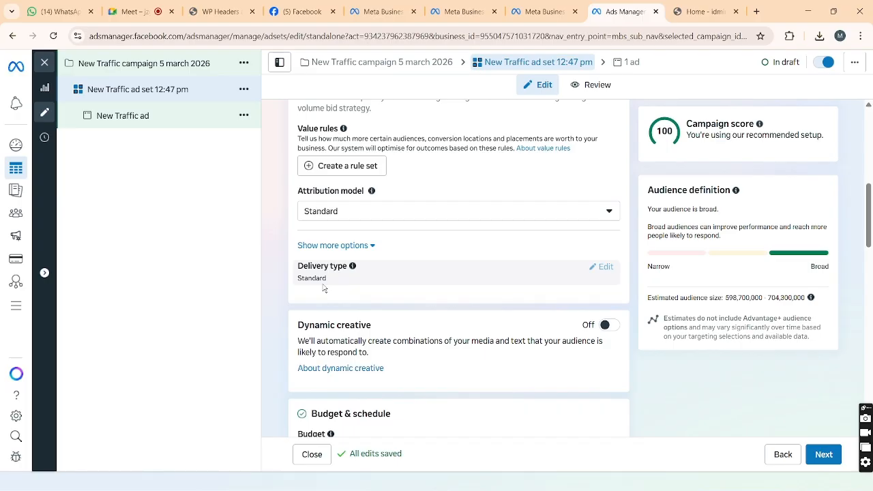
pyautogui.scroll(-1, 395, 326)
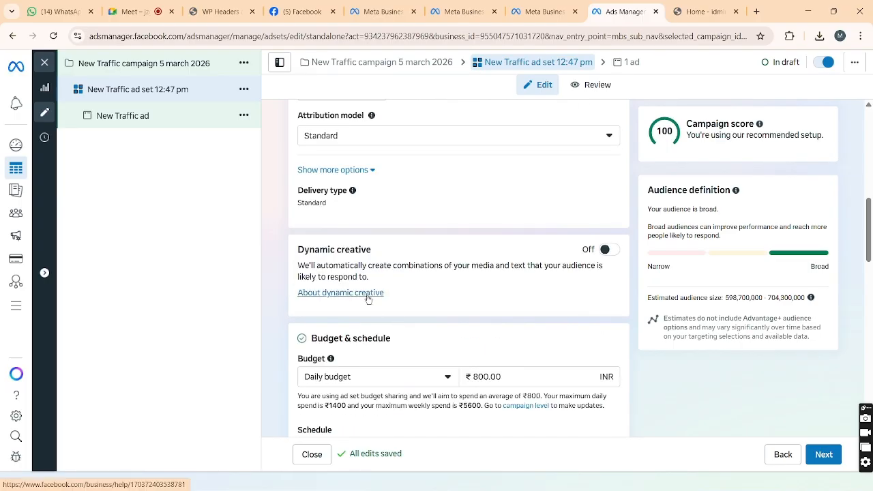
pyautogui.click(610, 250)
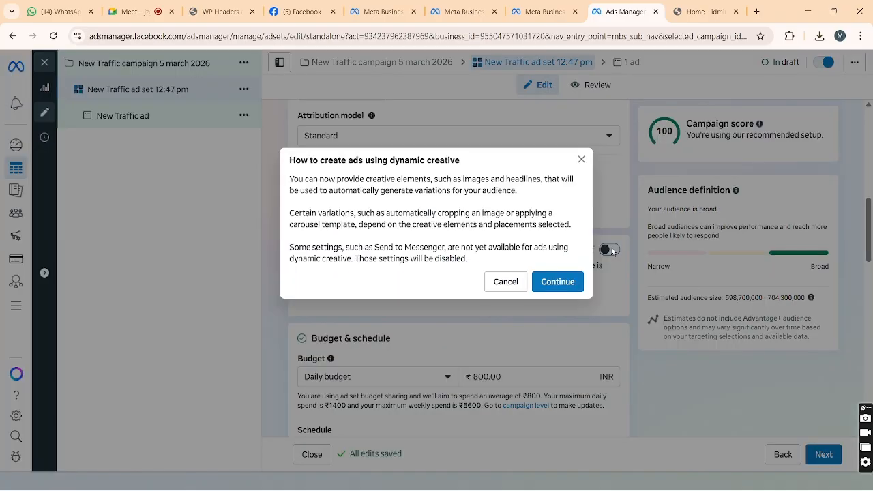
pyautogui.click(566, 281)
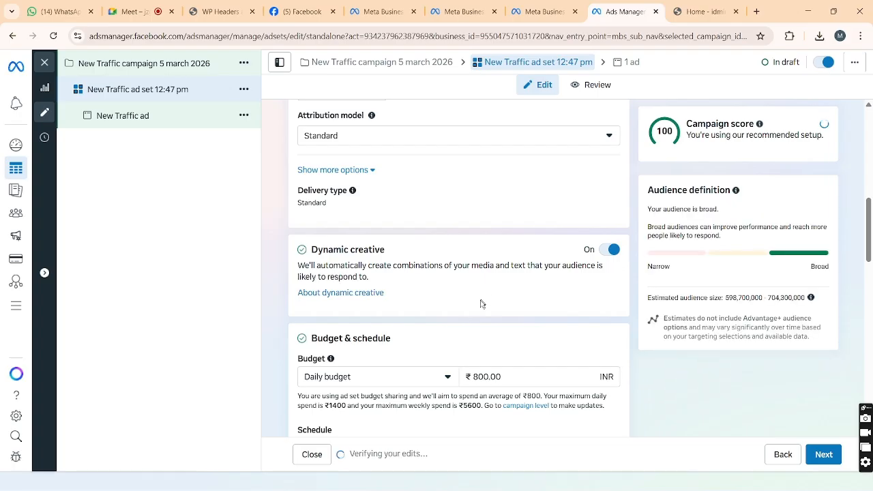
# Edit the ad set's audience locations and include the postcode 201304, Noida, Uttar Pradesh, in place of all of India.
pyautogui.scroll(-1, 451, 356)
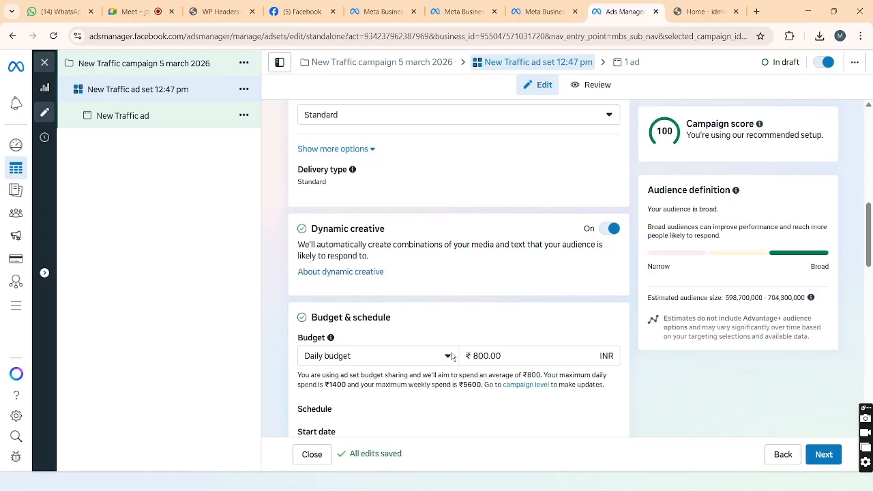
pyautogui.scroll(-2, 451, 356)
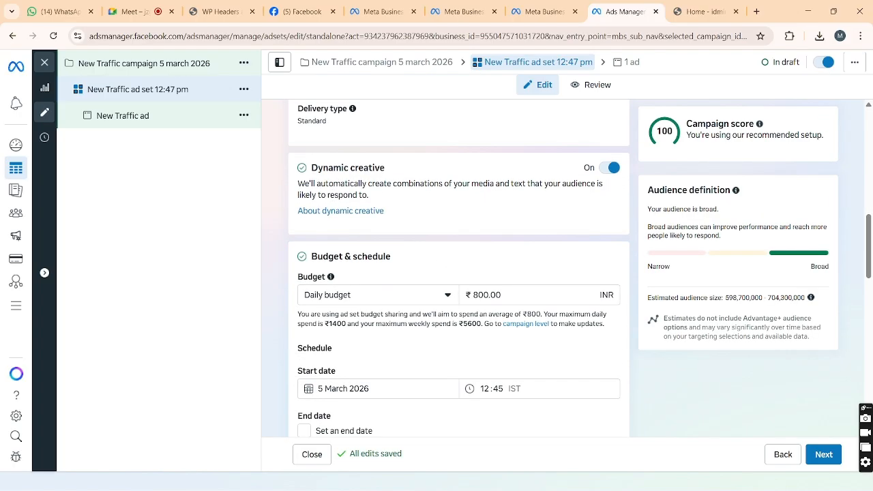
pyautogui.scroll(-1, 451, 356)
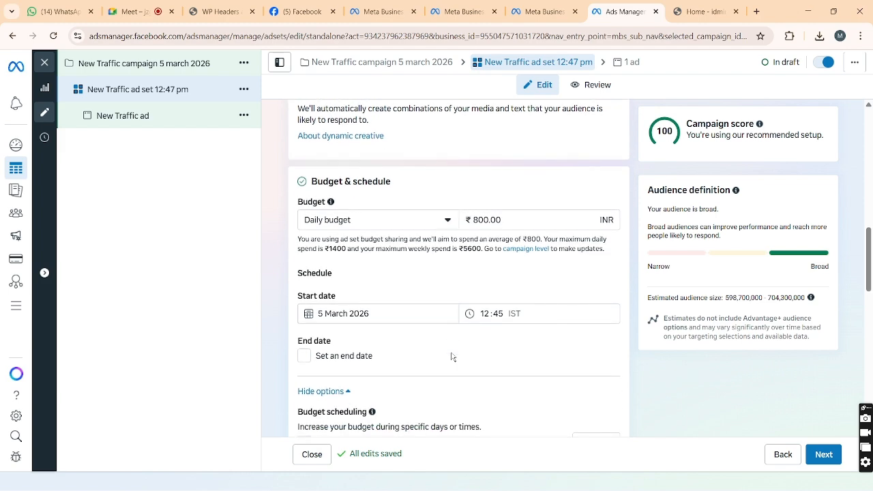
pyautogui.scroll(-2, 451, 356)
pyautogui.scroll(-3, 452, 356)
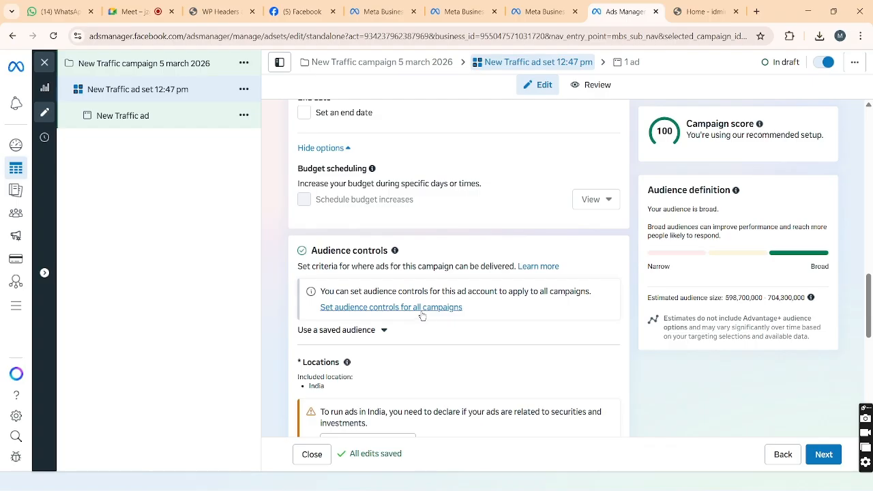
pyautogui.scroll(-1, 422, 316)
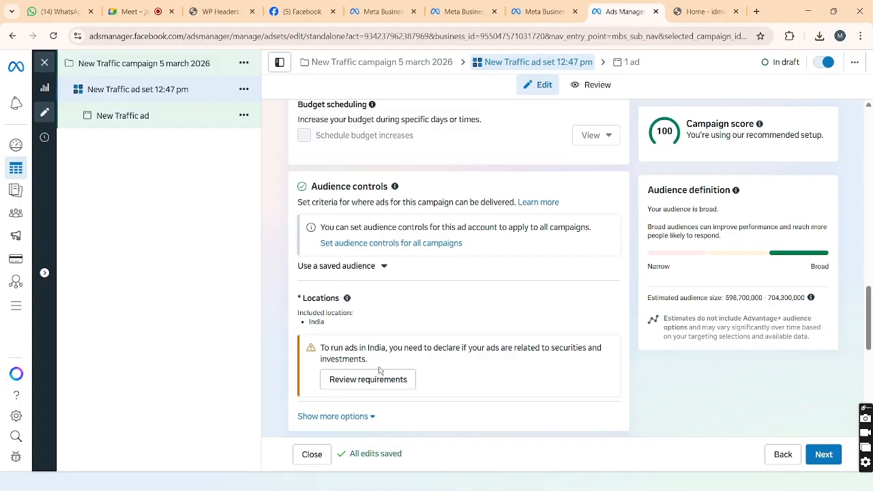
pyautogui.moveTo(468, 323)
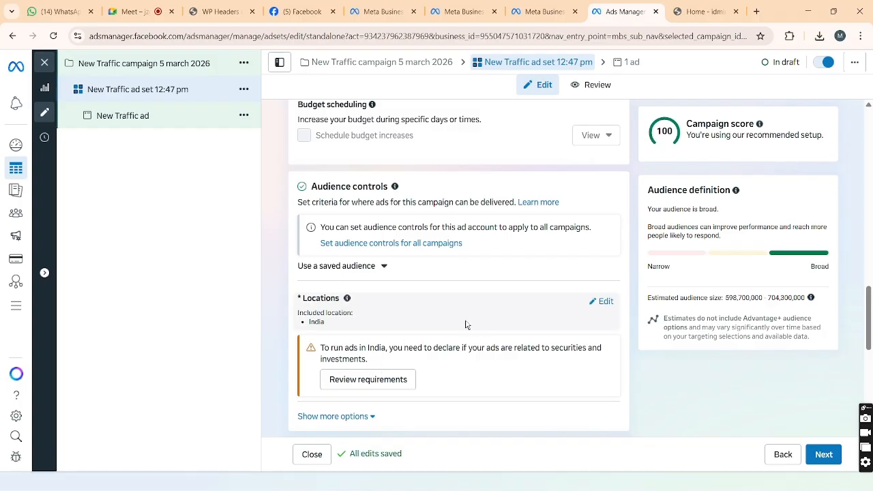
pyautogui.click(601, 302)
pyautogui.click(409, 386)
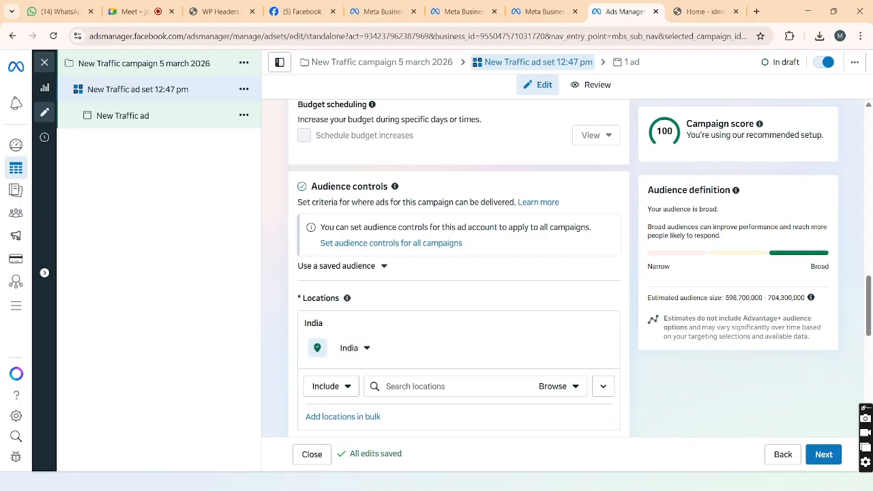
pyautogui.write('20130')
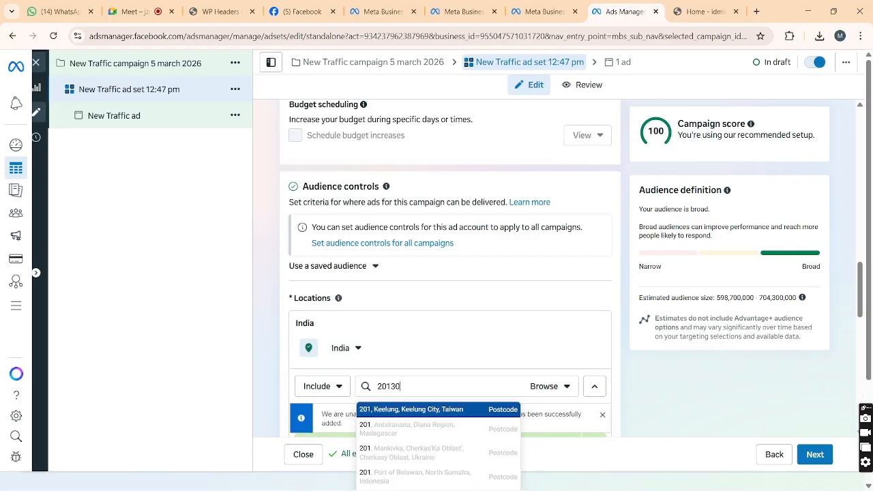
pyautogui.write('4')
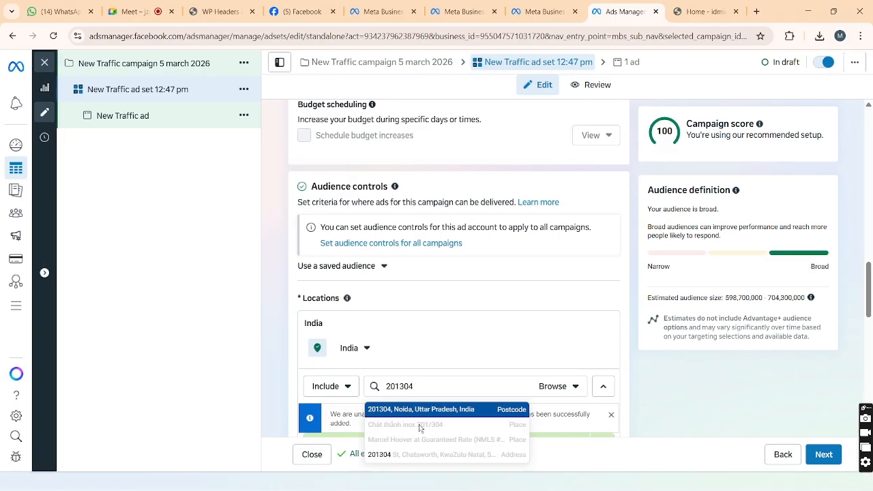
pyautogui.click(430, 410)
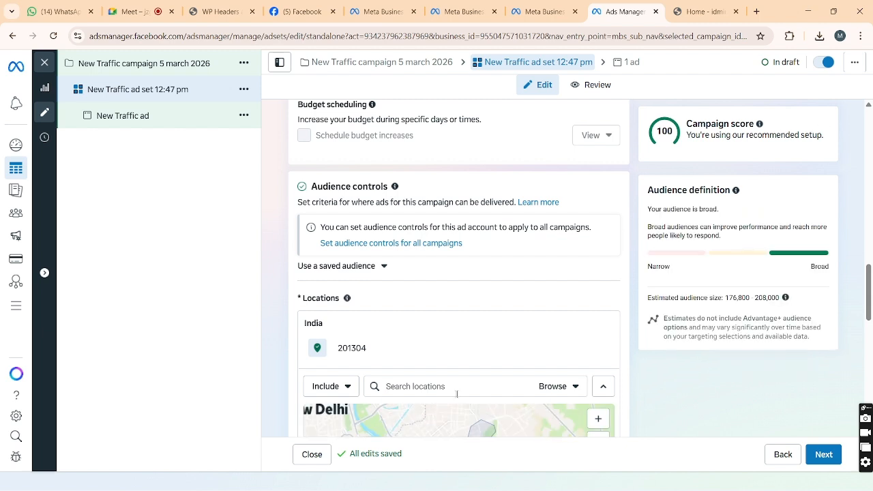
# Examine the coverage of the 201304 postcode on the locations map and the additional options offered for it.
pyautogui.scroll(-1, 479, 365)
pyautogui.scroll(-4, 479, 359)
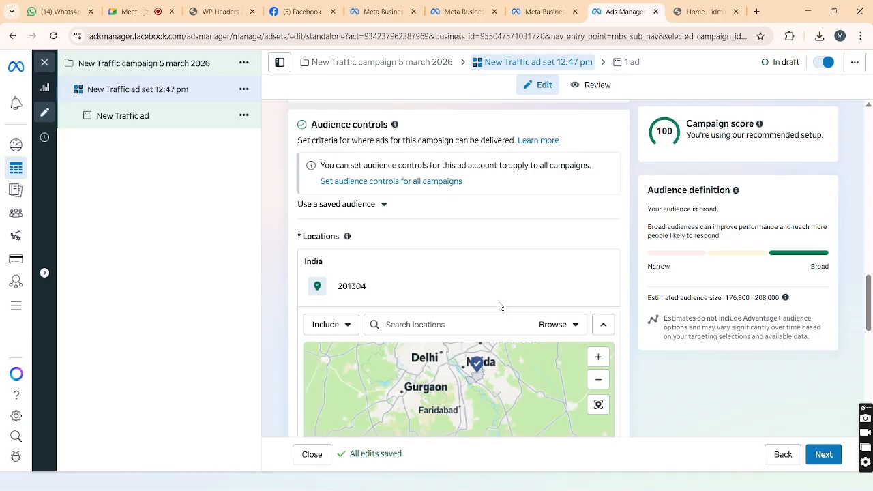
pyautogui.scroll(-1, 499, 303)
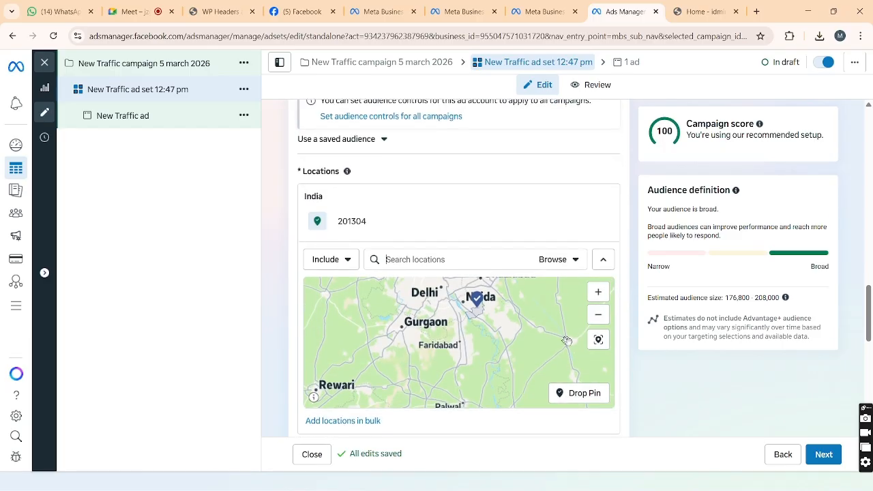
pyautogui.scroll(-1, 635, 381)
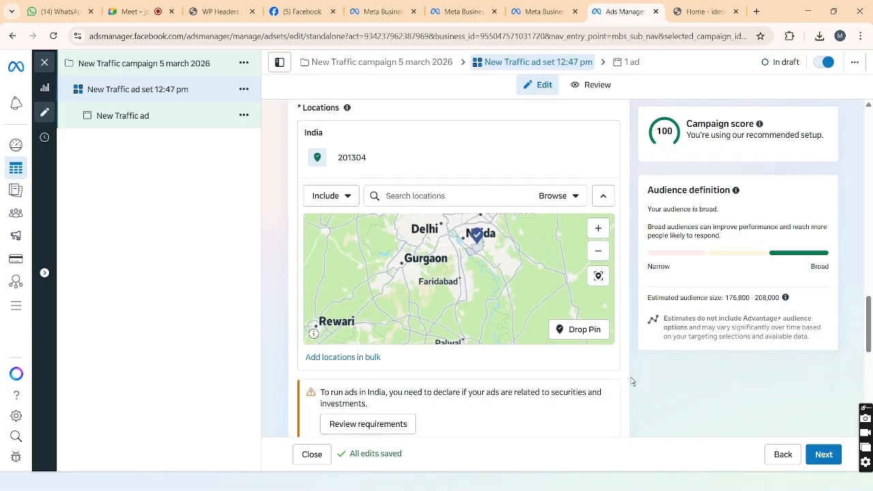
pyautogui.scroll(-1, 553, 405)
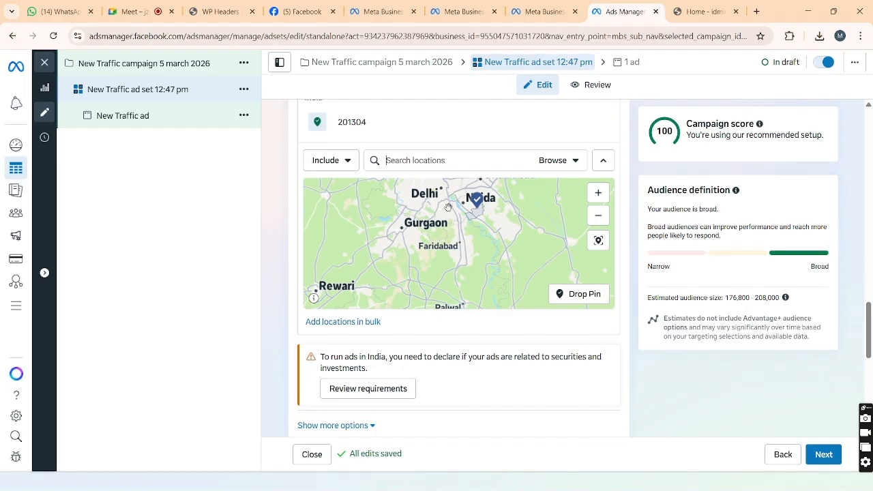
pyautogui.scroll(3, 454, 143)
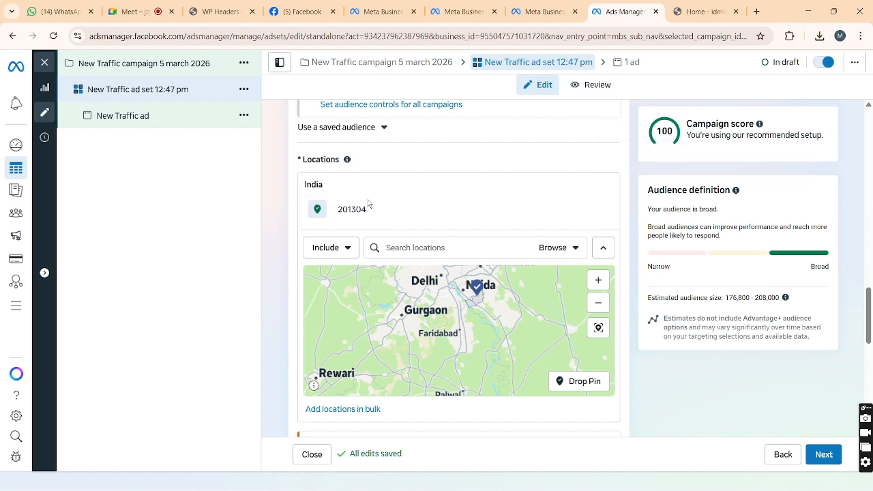
pyautogui.click(555, 212)
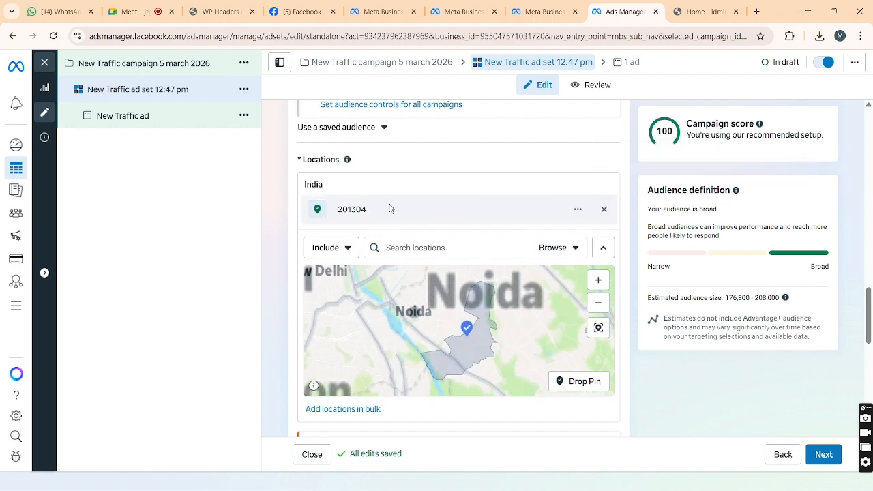
pyautogui.click(577, 210)
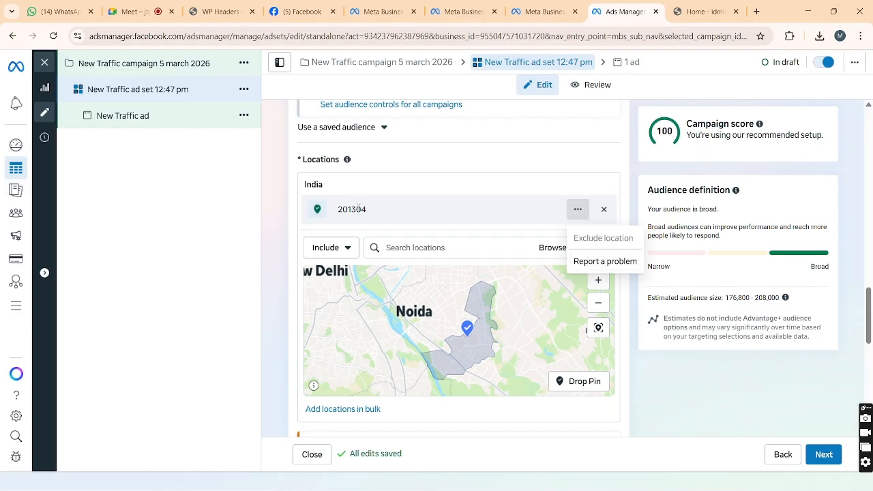
pyautogui.click(542, 230)
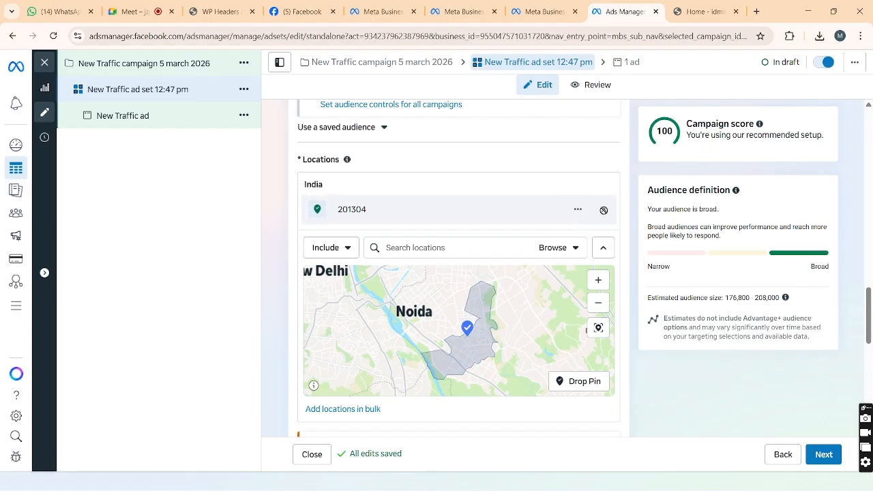
# Add the city of Jaipur, Rajasthan, India to the included audience locations.
pyautogui.click(443, 248)
pyautogui.write('jaipur')
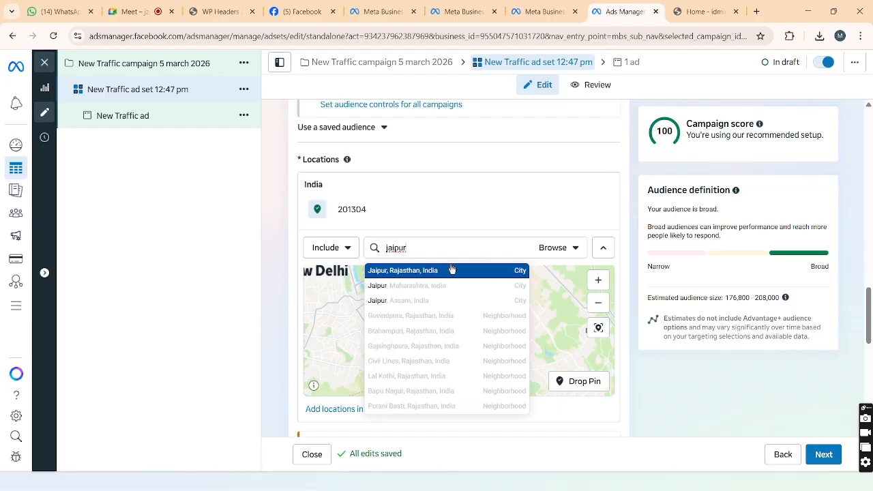
pyautogui.click(448, 272)
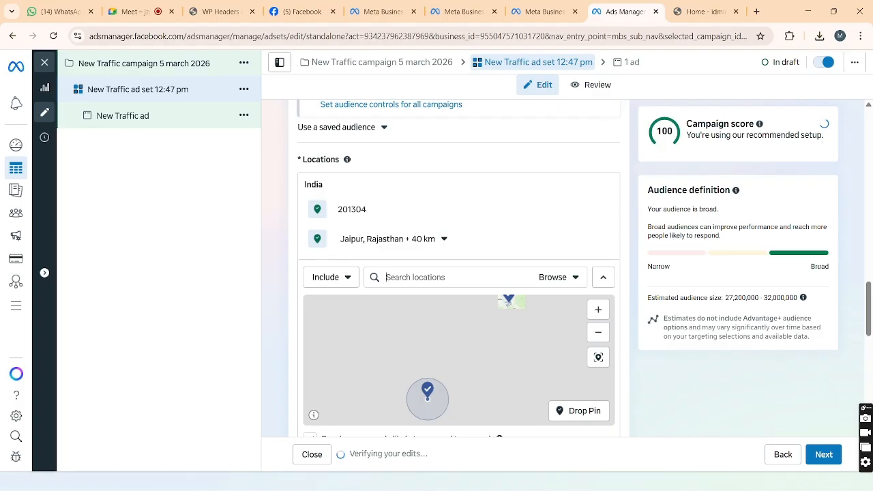
# Add the city of Nalagarh, Himachal Pradesh, India to the included audience locations.
pyautogui.write('hims')
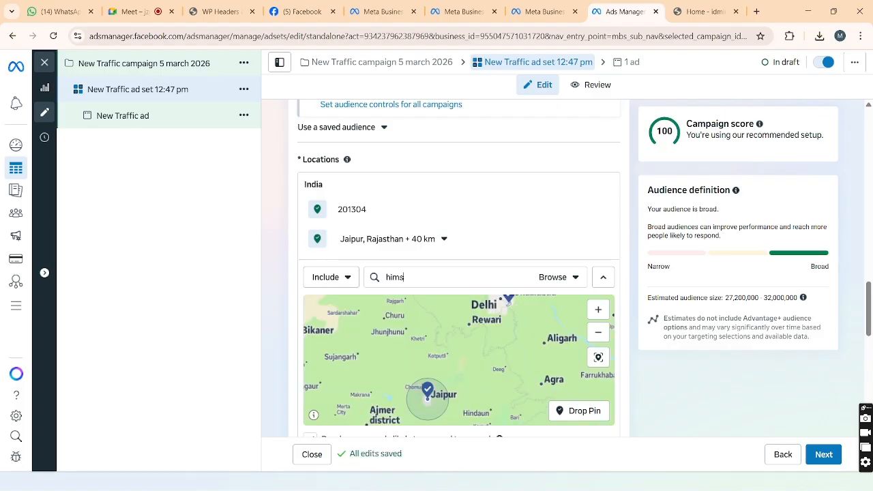
pyautogui.press('BackSpace')
pyautogui.press('BackSpace')
pyautogui.press('BackSpace')
pyautogui.write('nalag')
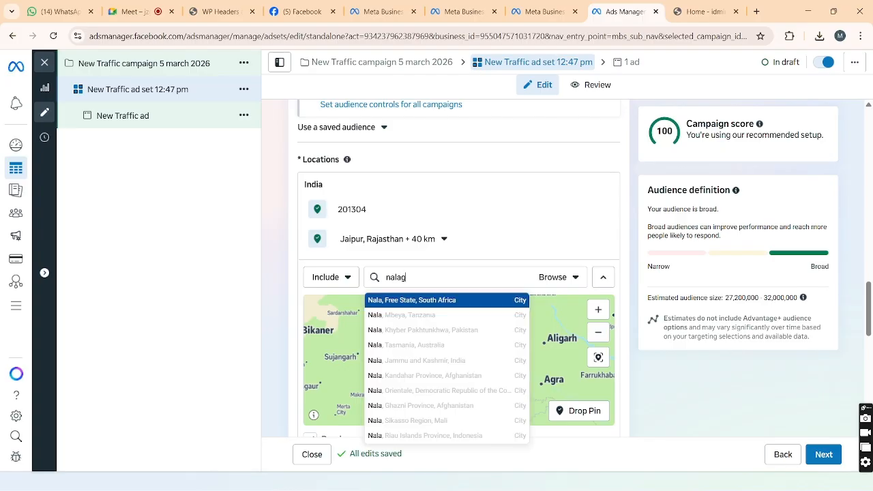
pyautogui.write('arh')
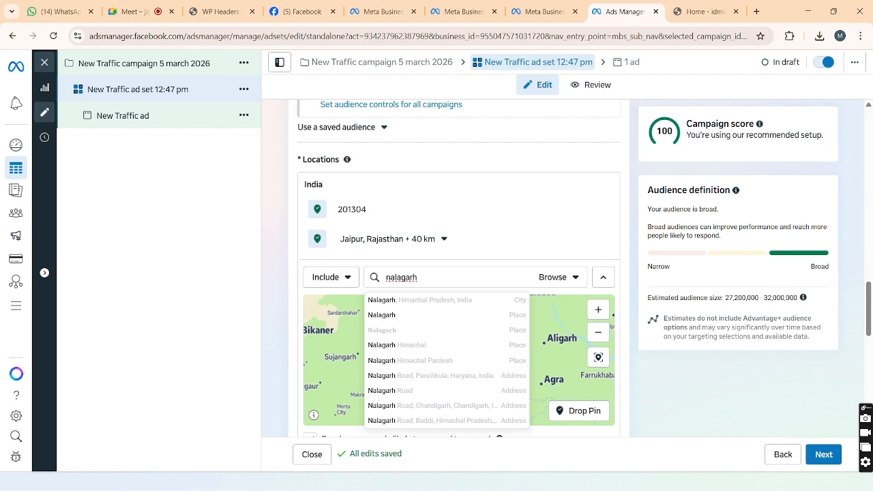
pyautogui.click(406, 304)
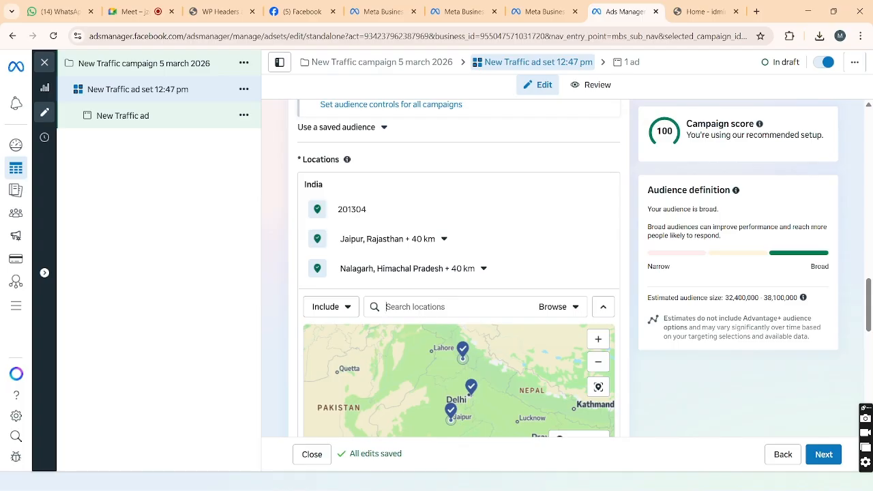
# Add Gujarat, India and the city of Mumbai, Maharashtra to the included audience locations.
pyautogui.write('guj')
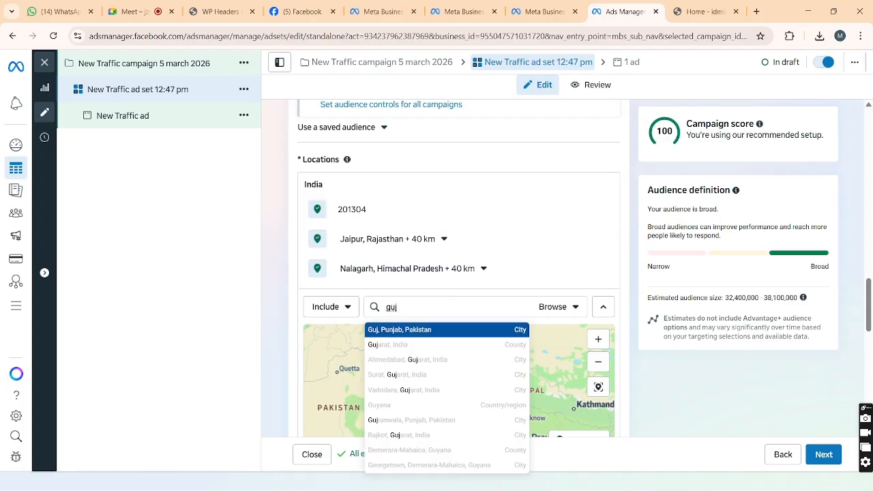
pyautogui.write('ara')
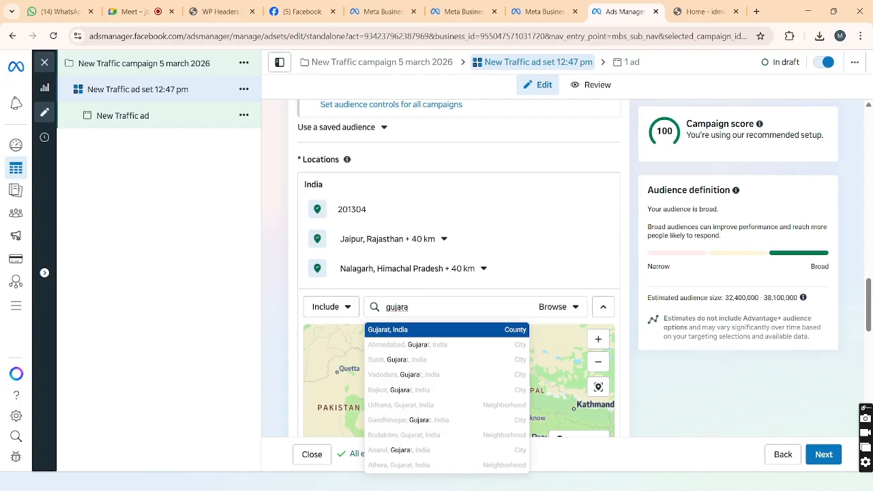
pyautogui.click(415, 332)
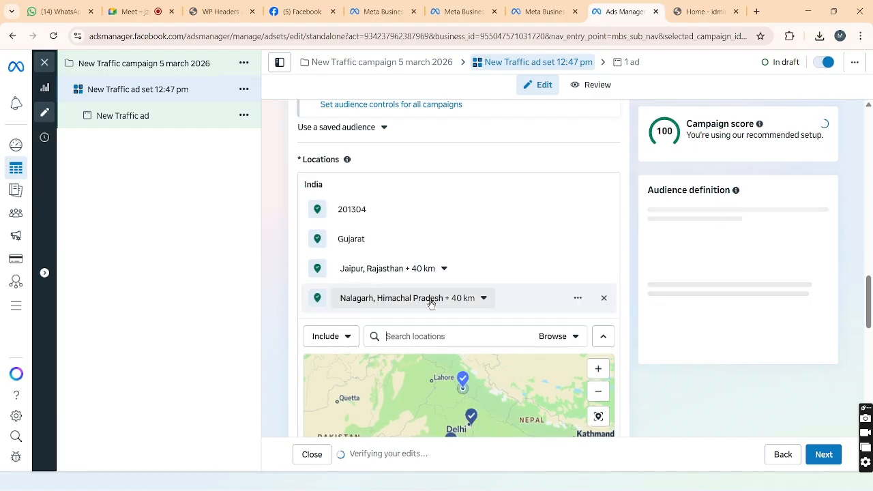
pyautogui.write('mu')
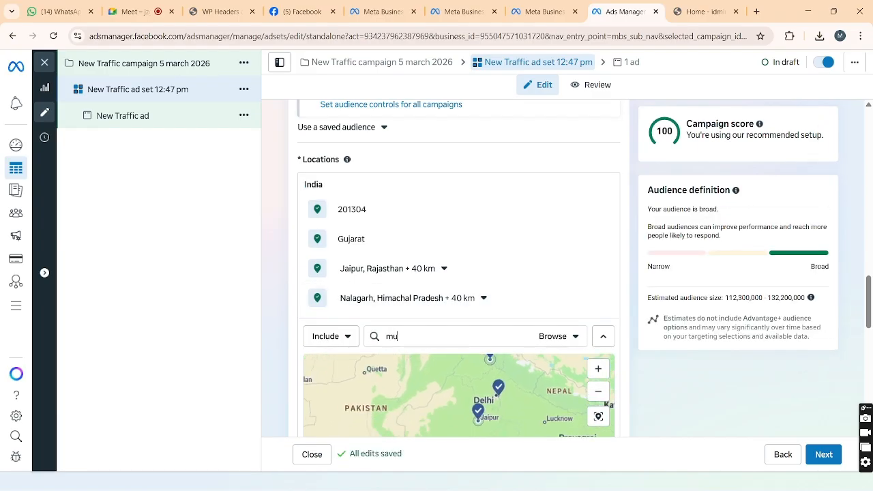
pyautogui.write('mb')
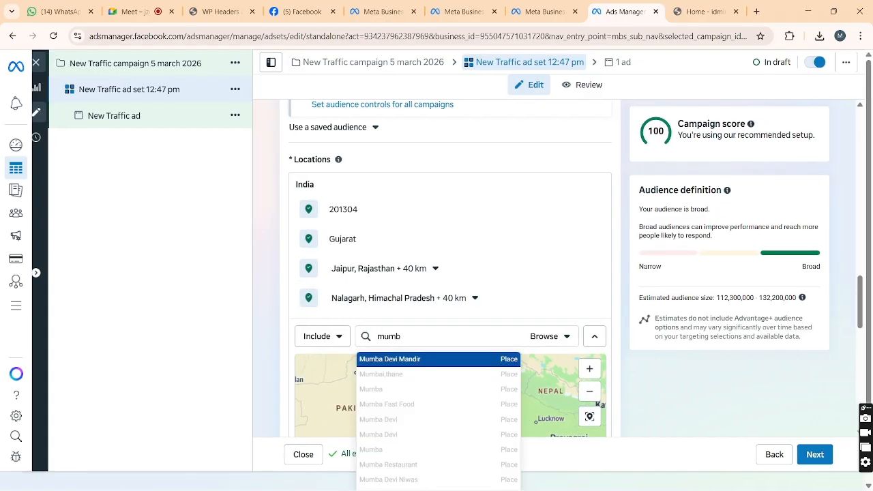
pyautogui.write('ai')
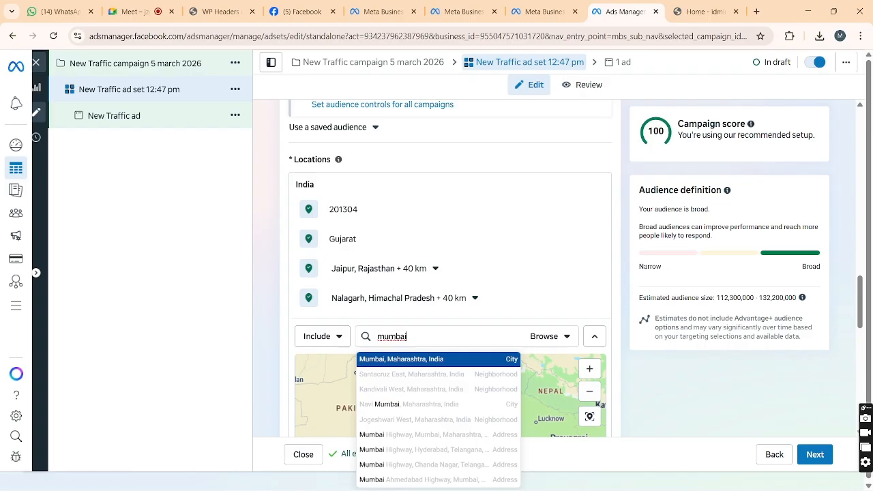
pyautogui.click(420, 359)
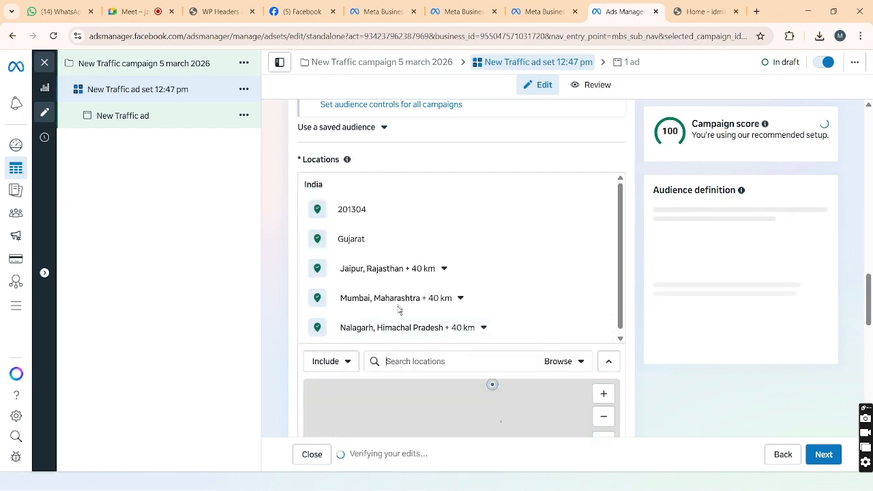
# Look up "banglo" and add Banglore City to the included audience locations.
pyautogui.write('b')
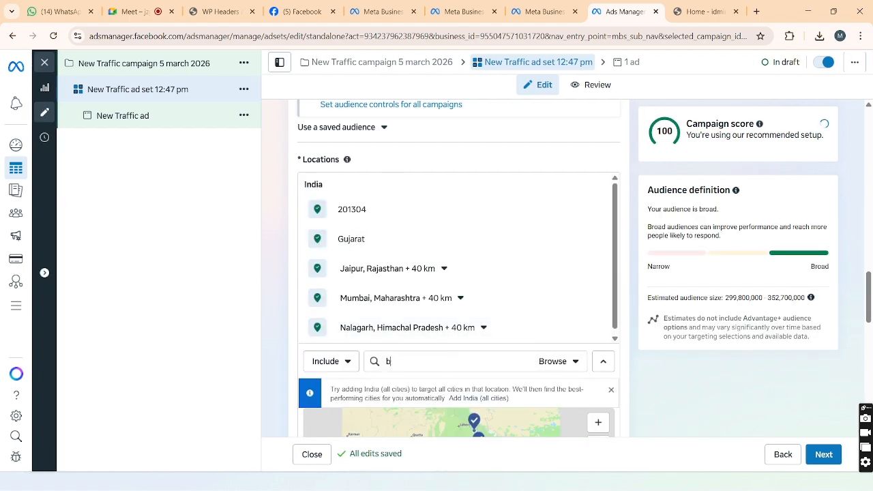
pyautogui.write('anglo')
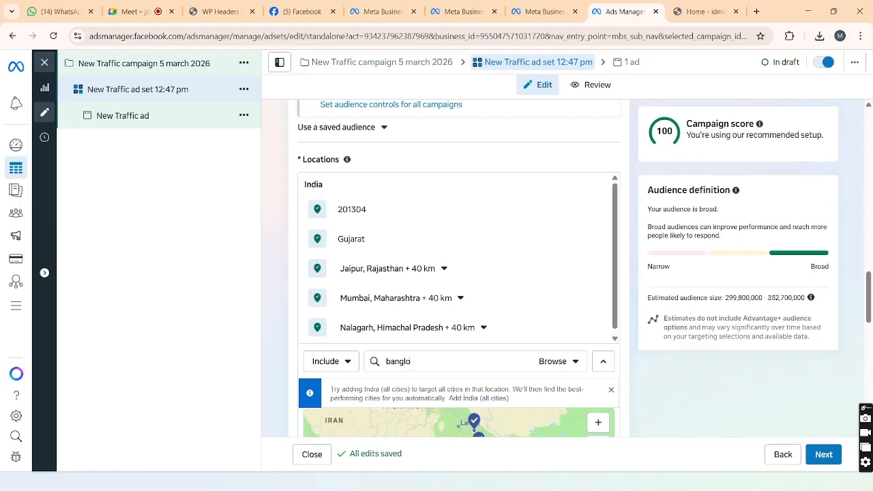
pyautogui.press('Return')
# Add Chandigarh, India and Andhra Pradesh, India to the included audience locations.
pyautogui.write('chand')
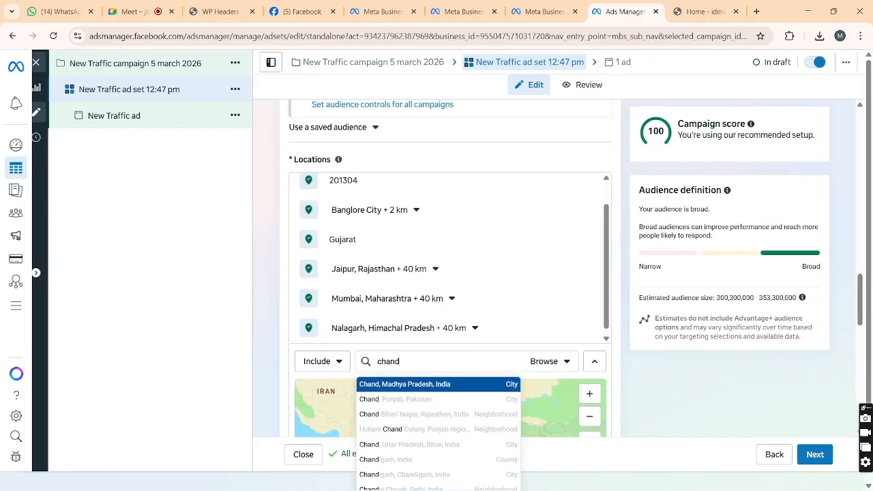
pyautogui.write('igars')
pyautogui.press('BackSpace')
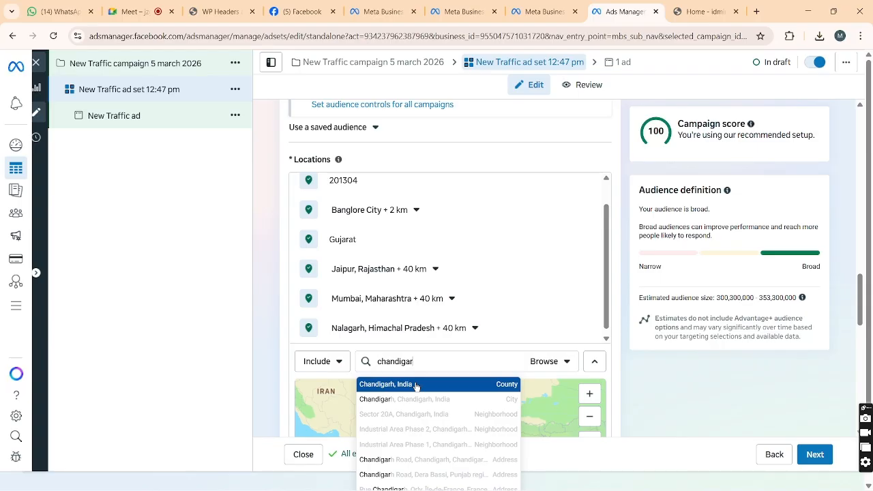
pyautogui.click(415, 385)
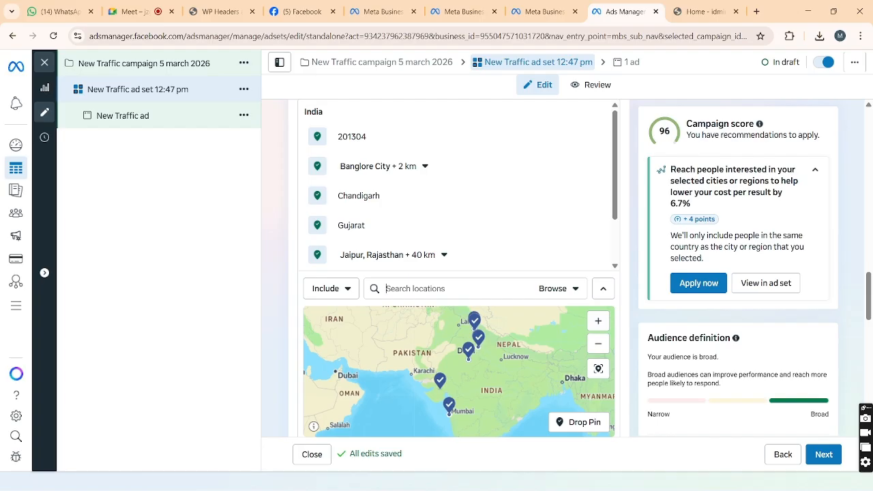
pyautogui.write('andh')
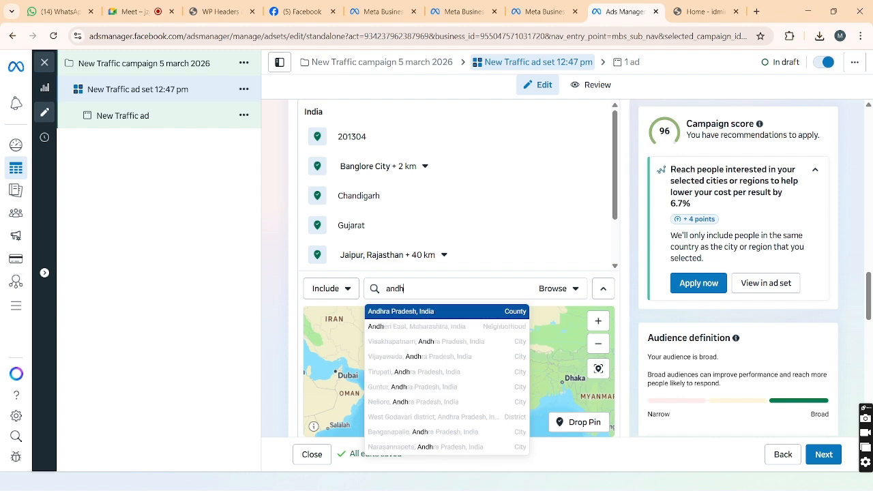
pyautogui.click(450, 311)
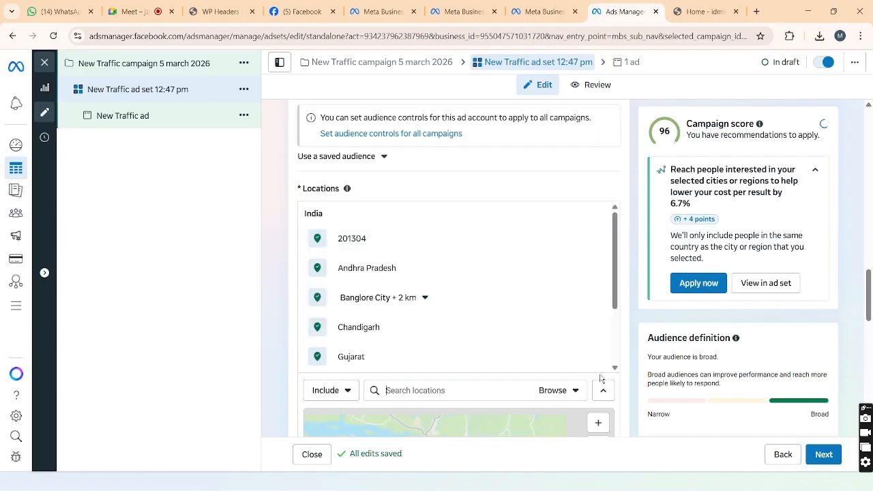
# Open the optional audience suggestion settings under Advantage+ audience.
pyautogui.scroll(-1, 627, 394)
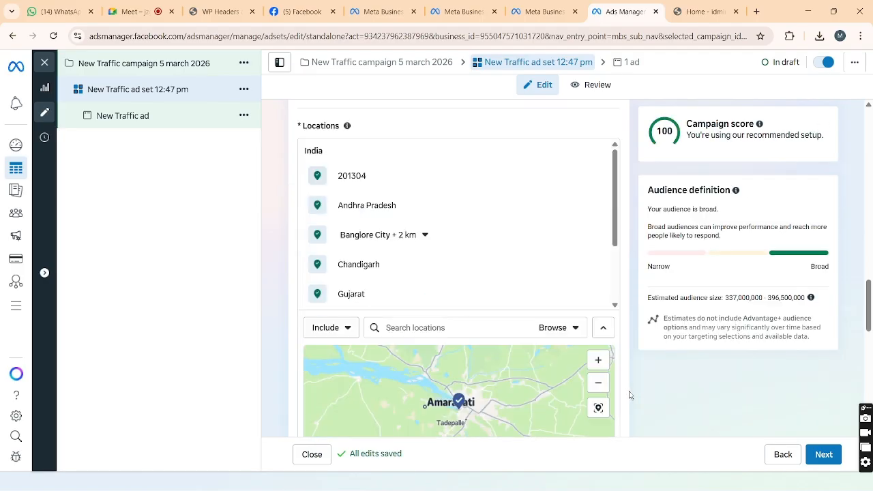
pyautogui.scroll(-5, 629, 395)
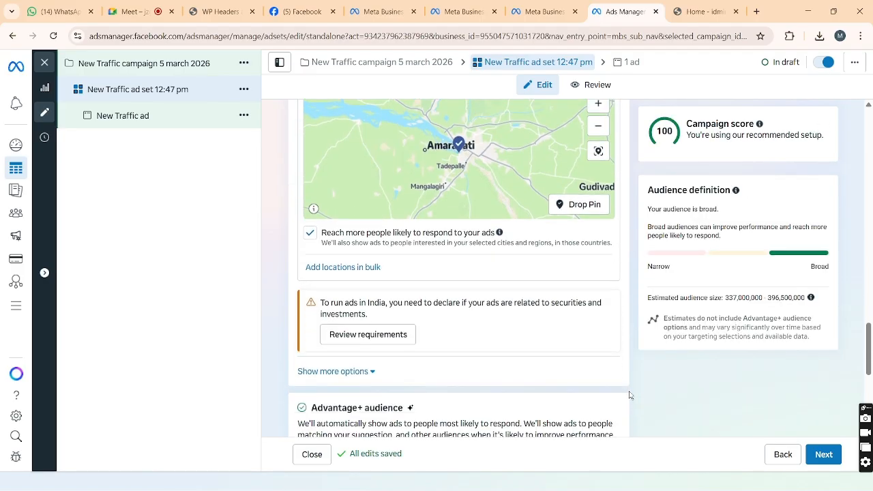
pyautogui.scroll(-1, 630, 395)
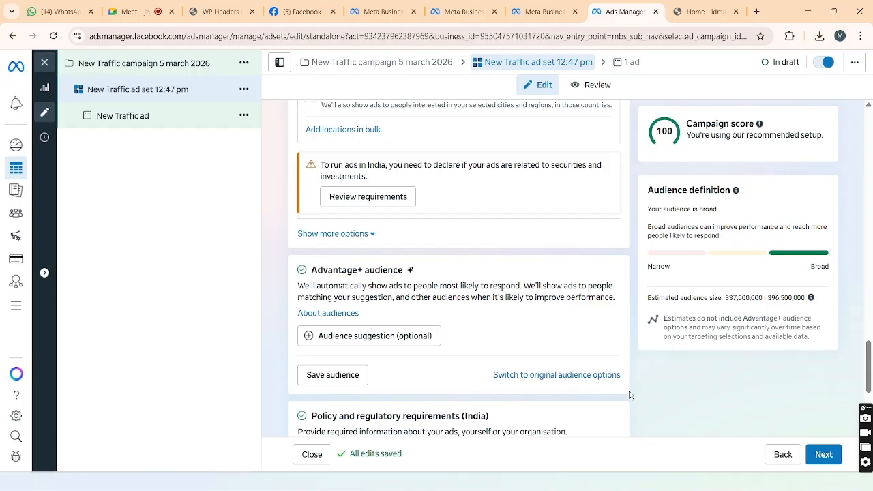
pyautogui.click(412, 341)
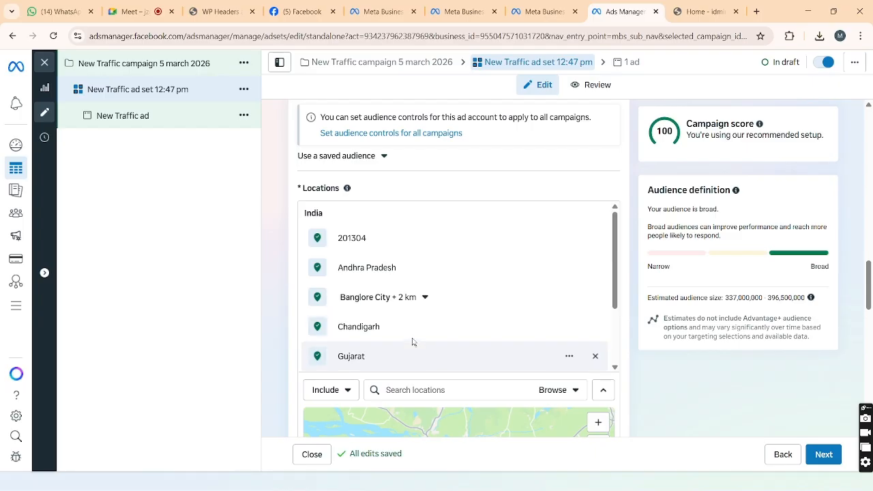
# Set the minimum age of the suggested audience to 35.
pyautogui.scroll(-1, 631, 374)
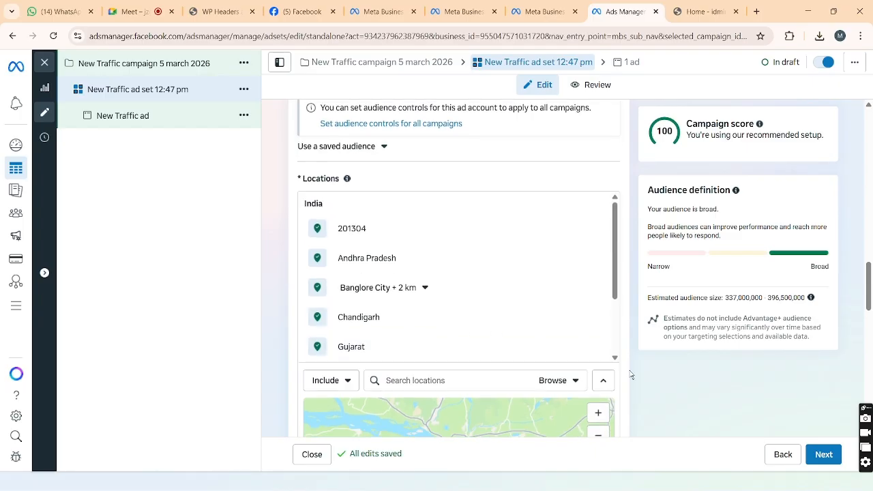
pyautogui.scroll(-5, 631, 373)
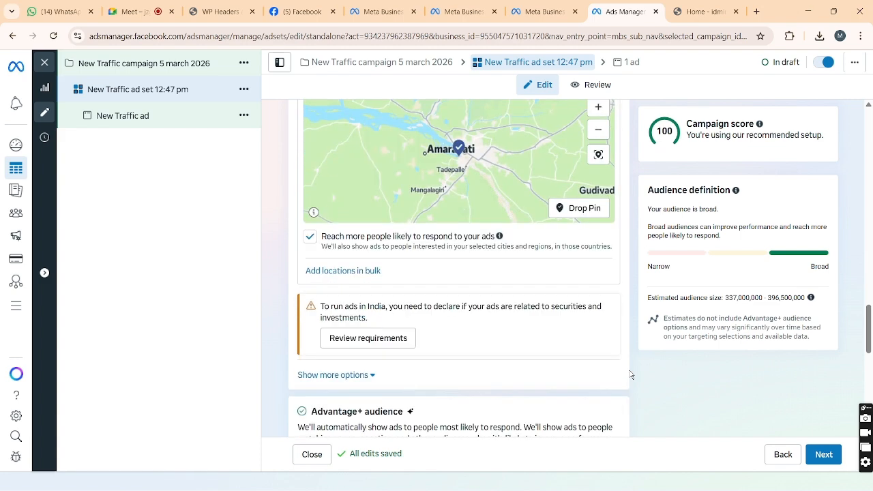
pyautogui.scroll(-1, 630, 374)
pyautogui.scroll(-1, 631, 373)
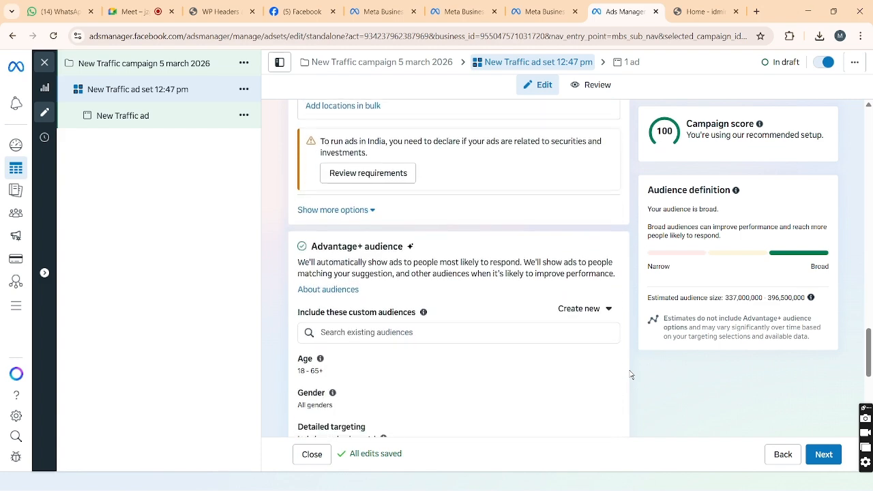
pyautogui.scroll(-1, 631, 374)
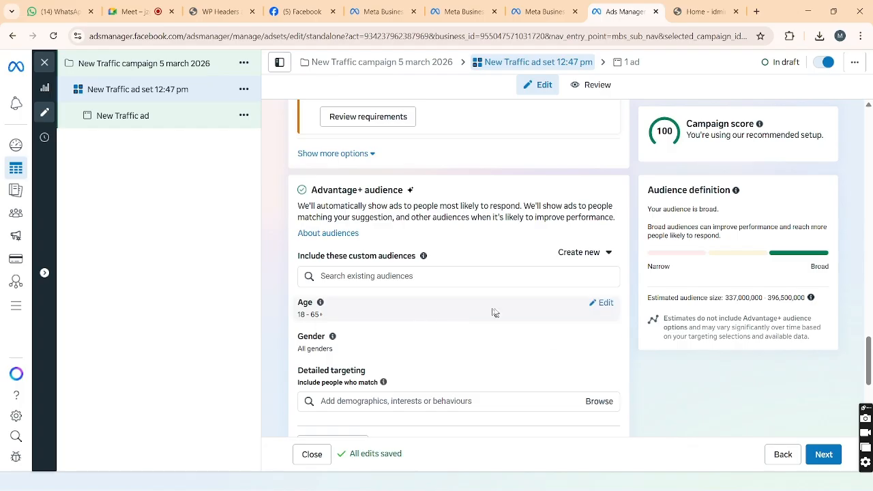
pyautogui.click(599, 304)
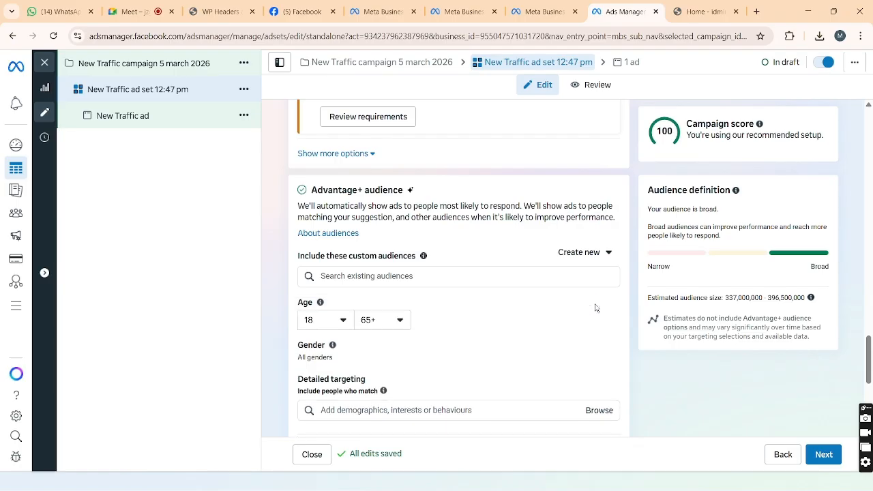
pyautogui.click(329, 326)
pyautogui.scroll(-2, 347, 275)
pyautogui.scroll(-2, 347, 274)
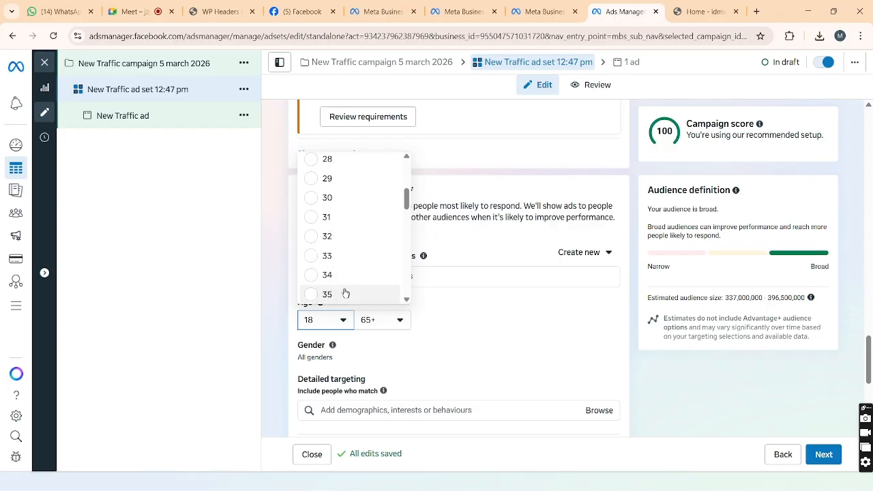
pyautogui.click(345, 293)
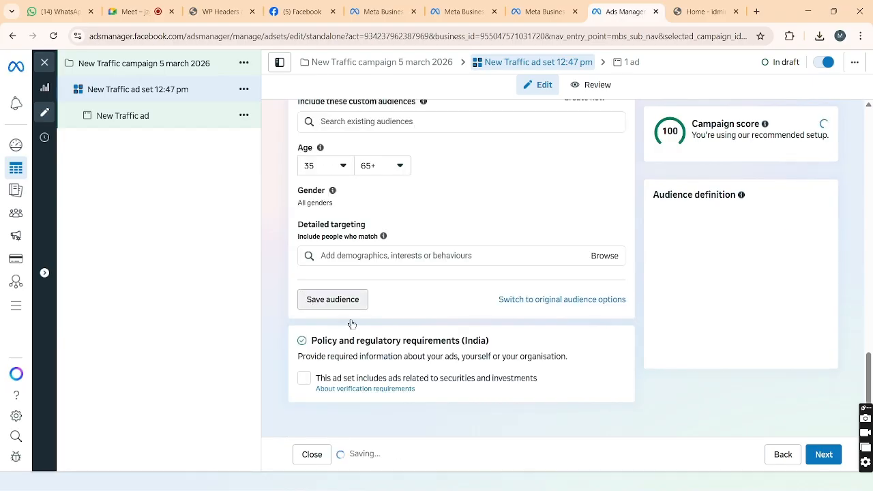
# Search the detailed targeting options for "Cleanroom" and clear the search text.
pyautogui.scroll(5, 382, 327)
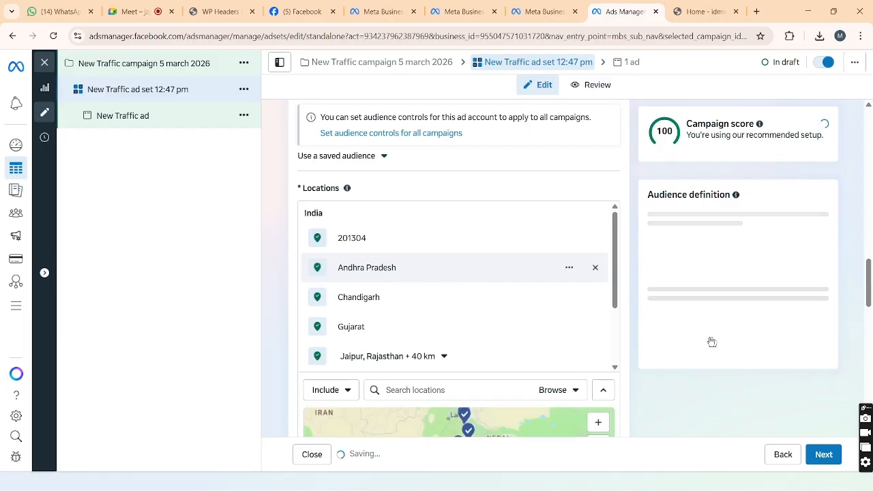
pyautogui.scroll(-1, 629, 367)
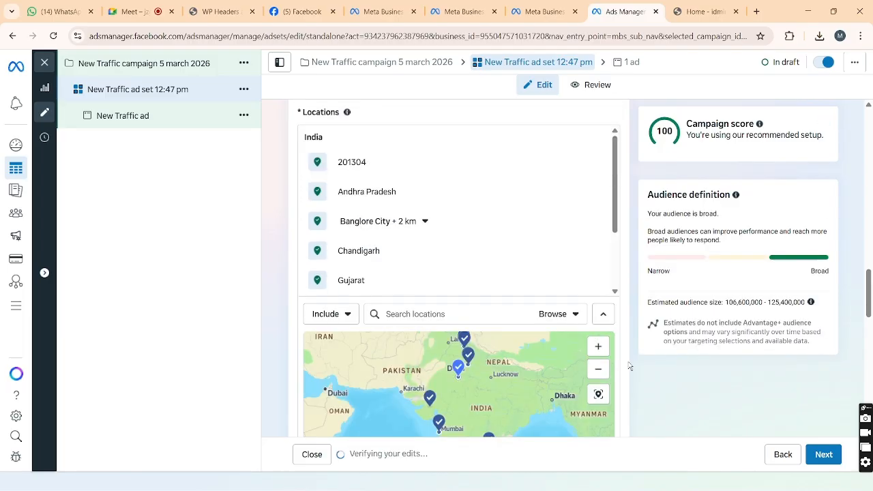
pyautogui.scroll(-4, 630, 367)
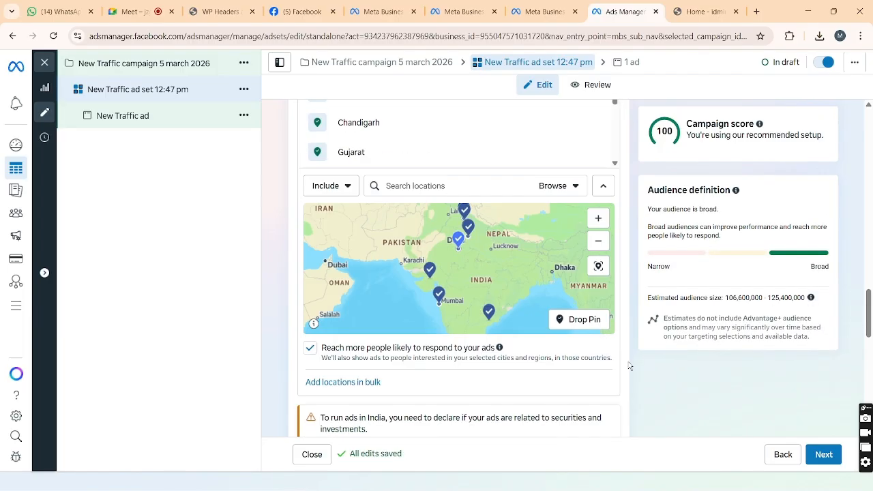
pyautogui.scroll(-3, 630, 366)
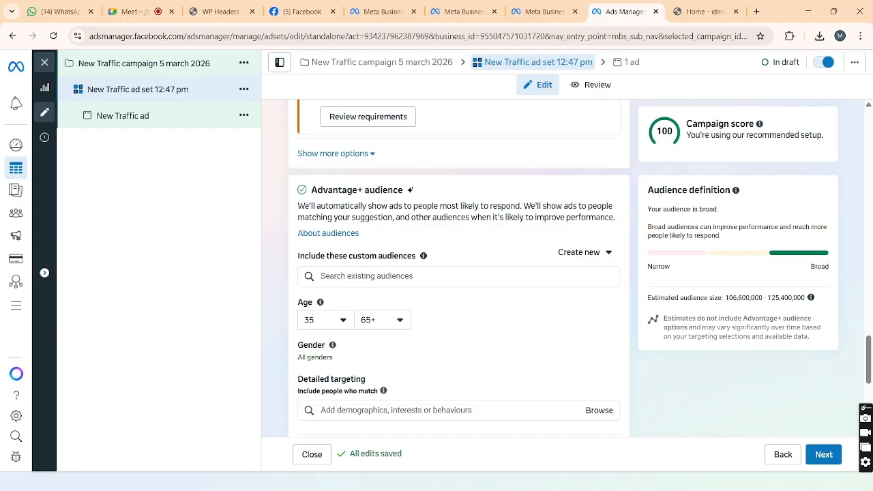
pyautogui.click(395, 410)
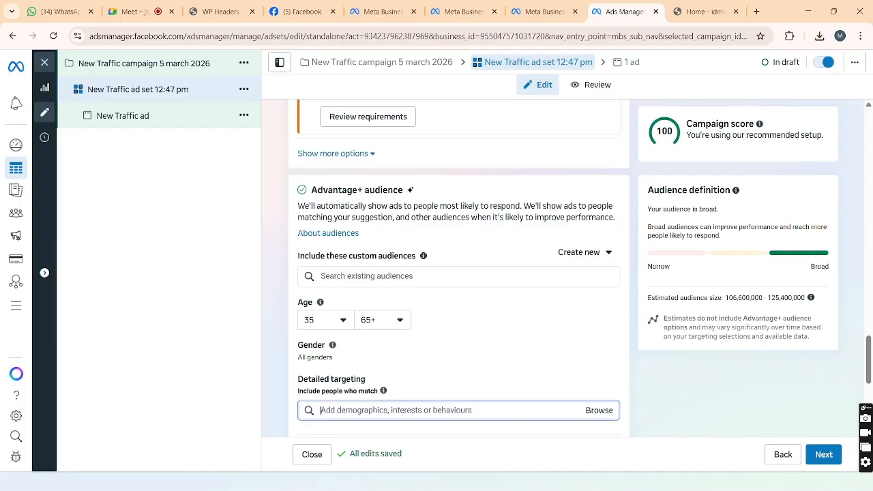
pyautogui.write('Cl')
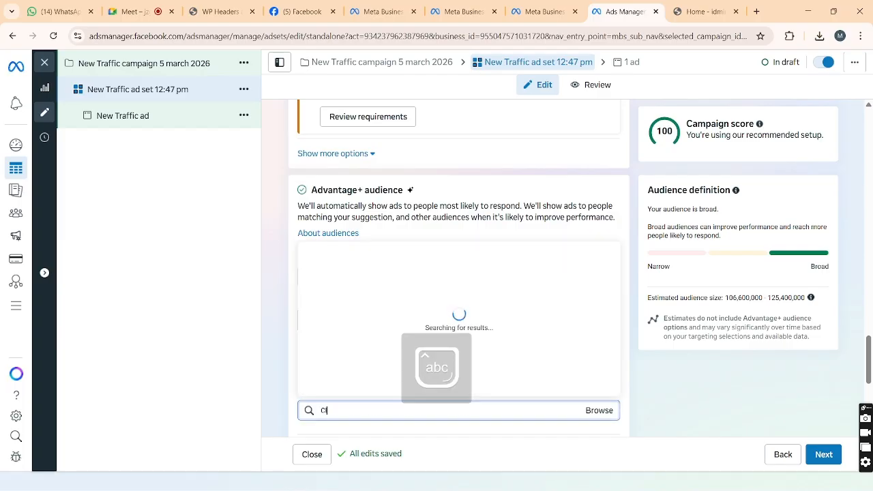
pyautogui.write('eanroom')
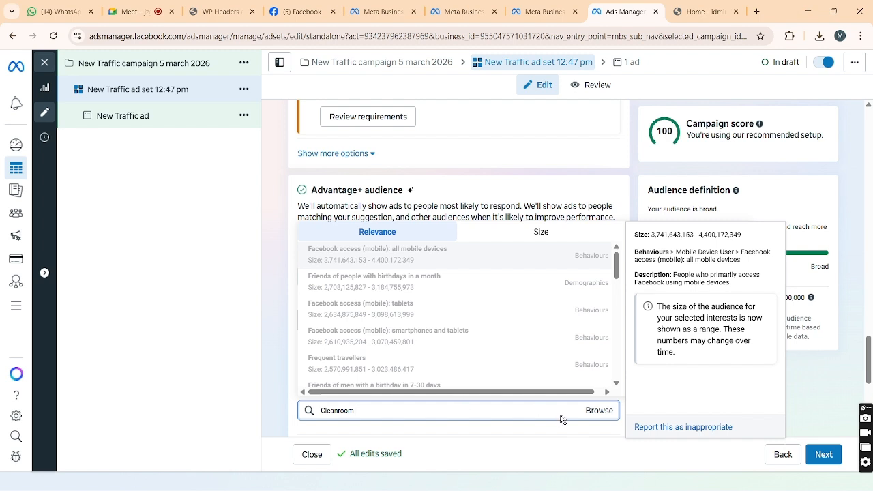
pyautogui.press('BackSpace')
pyautogui.press('BackSpace')
pyautogui.press('BackSpace')
pyautogui.press('BackSpace')
pyautogui.press('BackSpace')
pyautogui.press('BackSpace')
pyautogui.press('BackSpace')
pyautogui.press('BackSpace')
pyautogui.press('BackSpace')
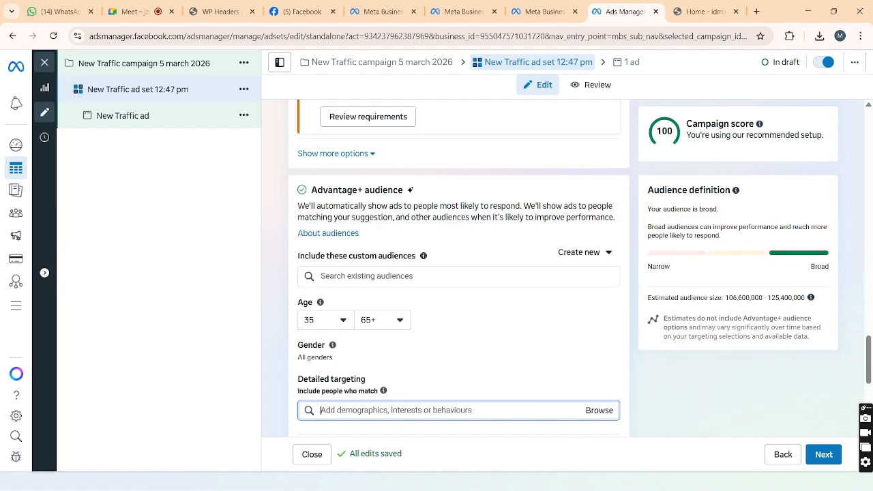
# Browse the detailed targeting categories and expand the Industries list under Demographics > Work.
pyautogui.click(598, 411)
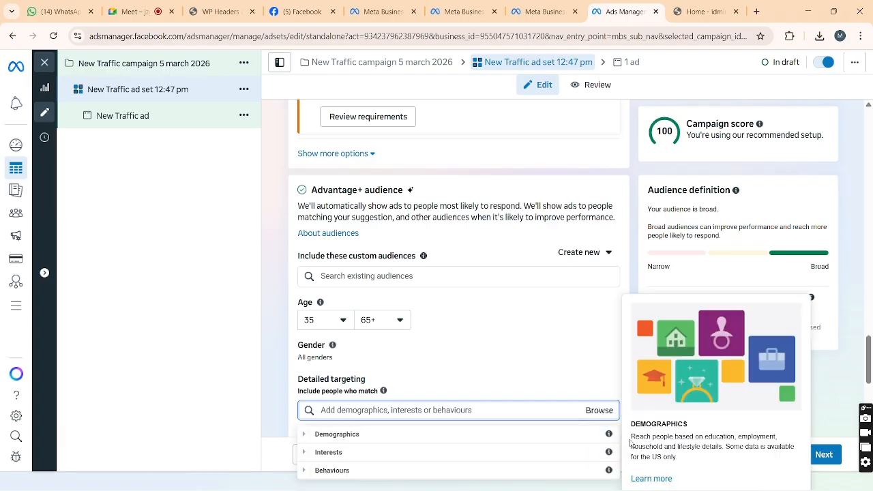
pyautogui.click(546, 440)
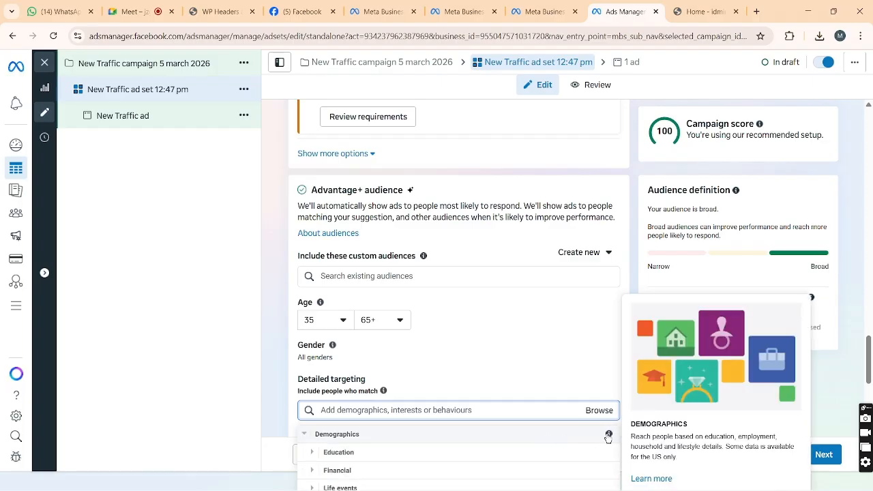
pyautogui.click(608, 434)
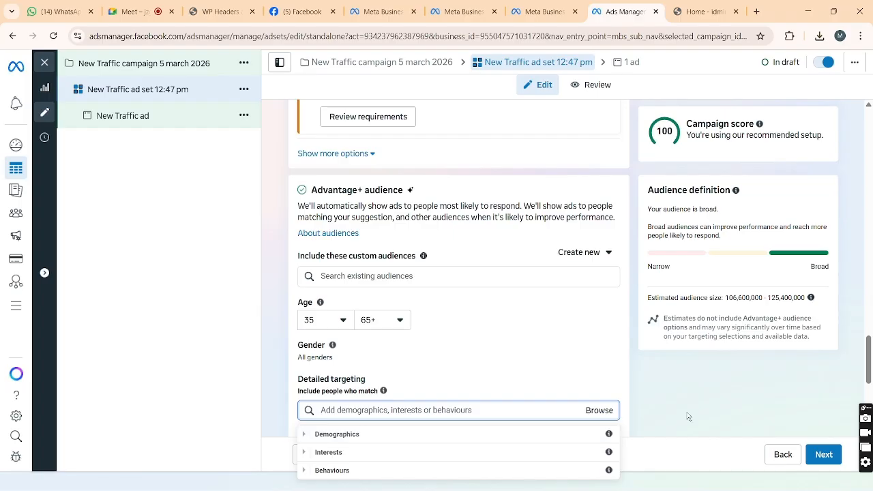
pyautogui.scroll(-1, 688, 417)
pyautogui.scroll(-1, 688, 417)
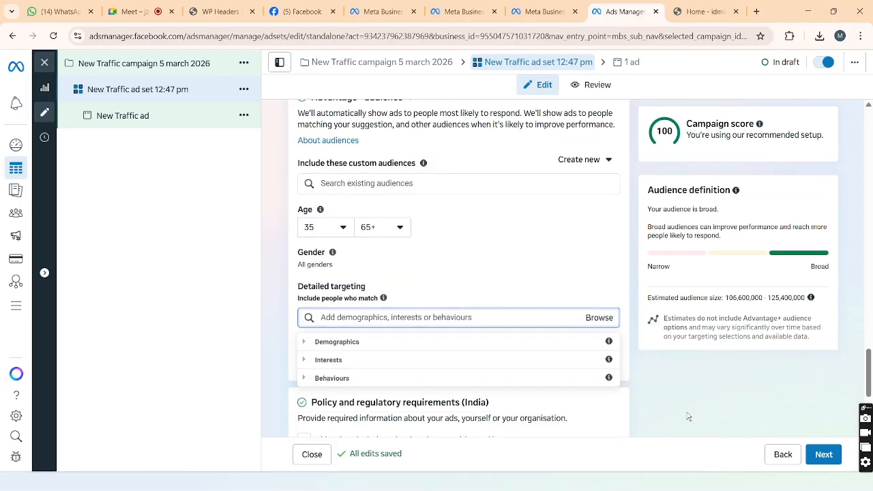
pyautogui.click(609, 344)
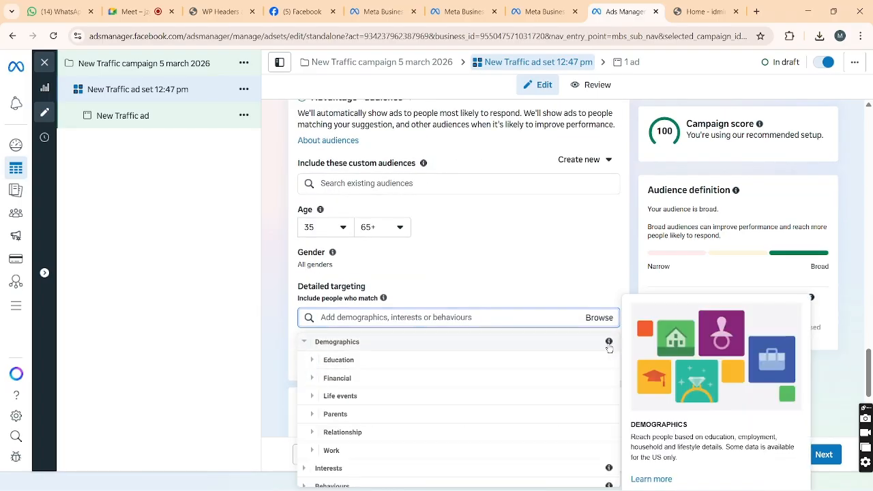
pyautogui.click(348, 380)
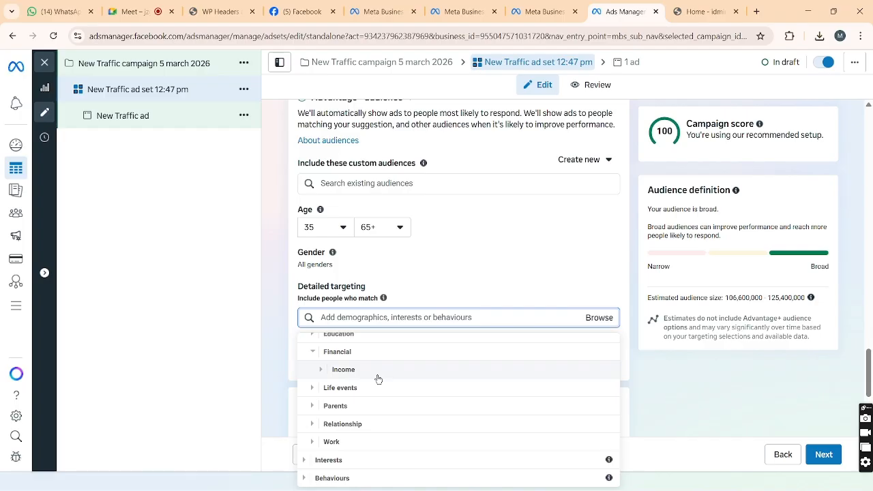
pyautogui.click(331, 442)
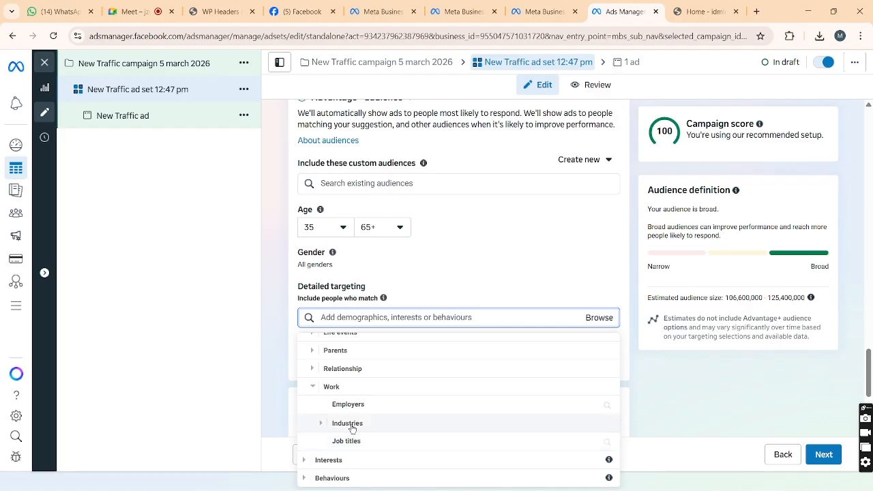
pyautogui.click(355, 424)
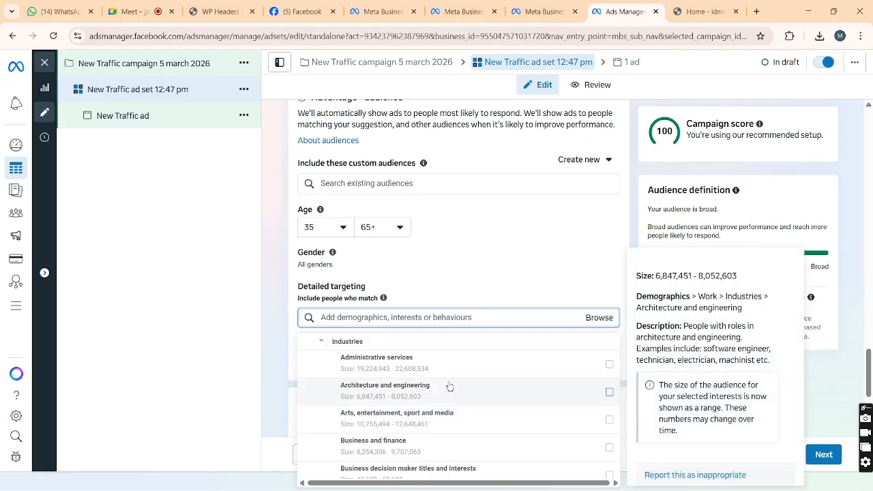
# Add the Architecture and engineering industry to the detailed targeting and cancel the preferred audiences dialog.
pyautogui.moveTo(522, 378)
pyautogui.click(610, 394)
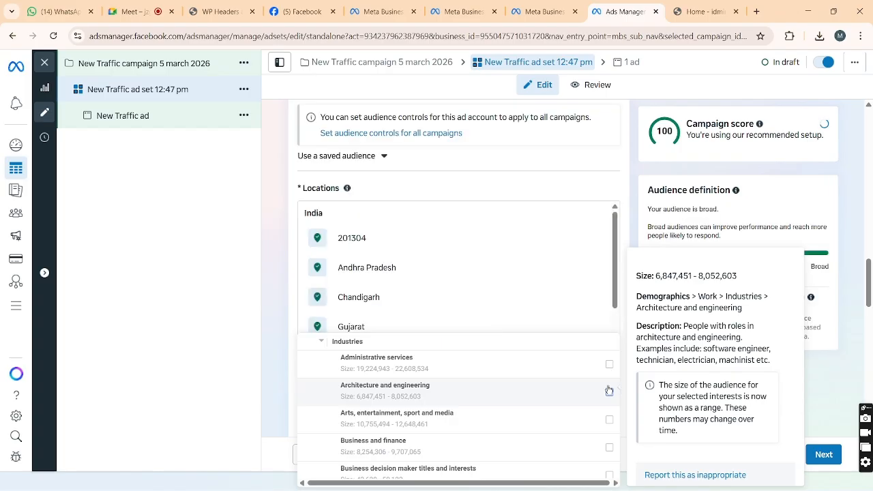
pyautogui.click(610, 366)
pyautogui.click(609, 391)
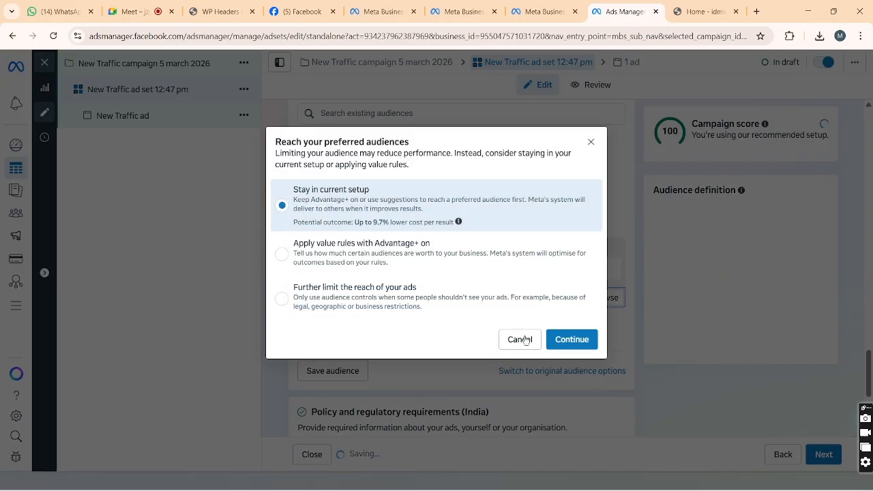
pyautogui.click(524, 339)
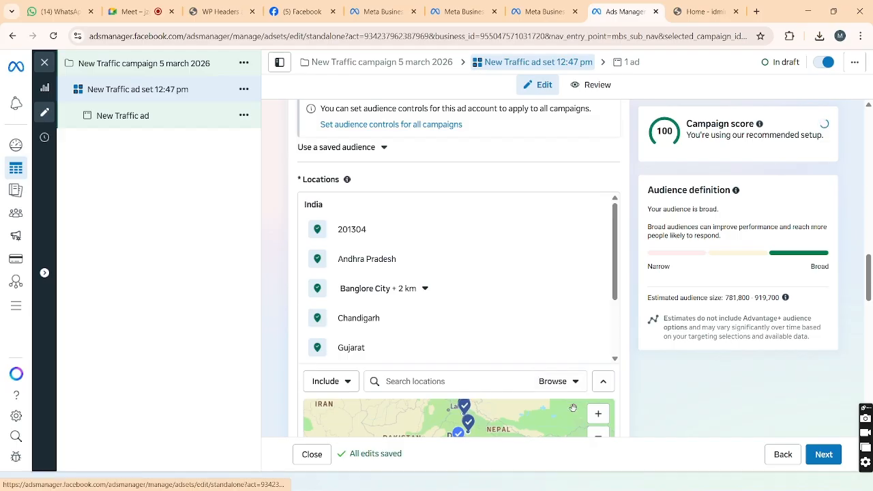
# Add the Architecture and engineering industry alongside Administrative services in the detailed targeting.
pyautogui.scroll(-3, 617, 409)
pyautogui.scroll(-5, 624, 407)
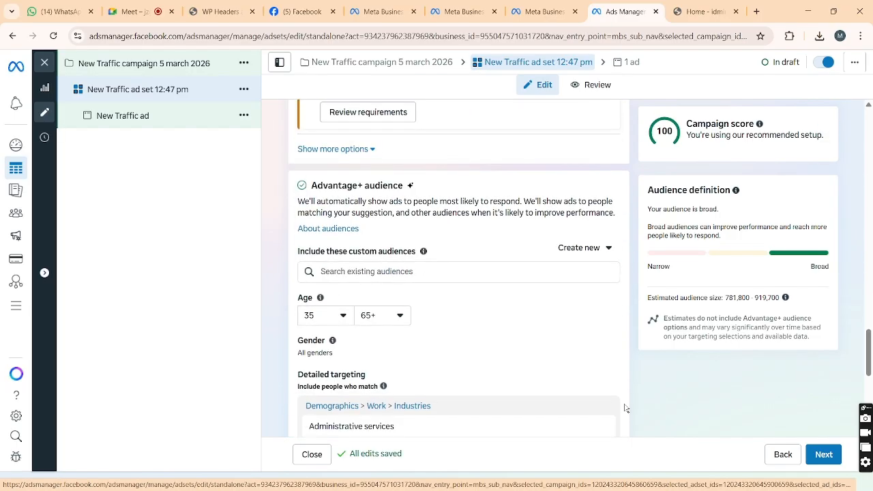
pyautogui.scroll(-2, 625, 407)
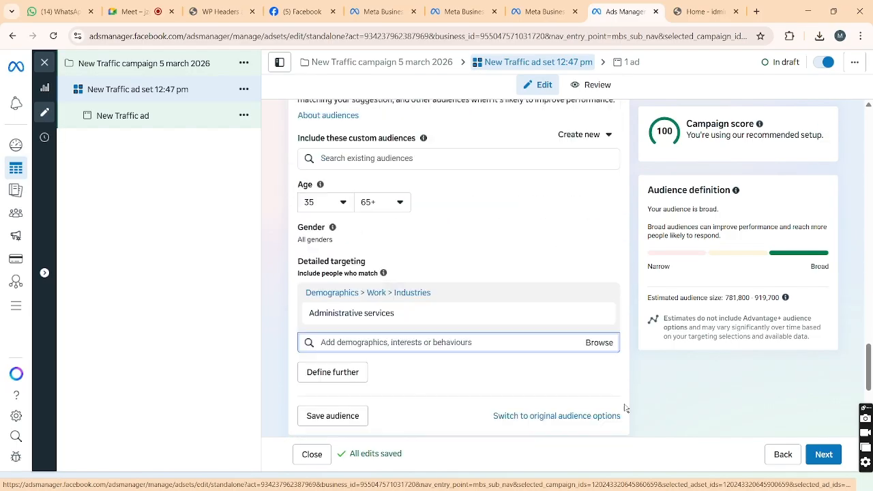
pyautogui.click(412, 293)
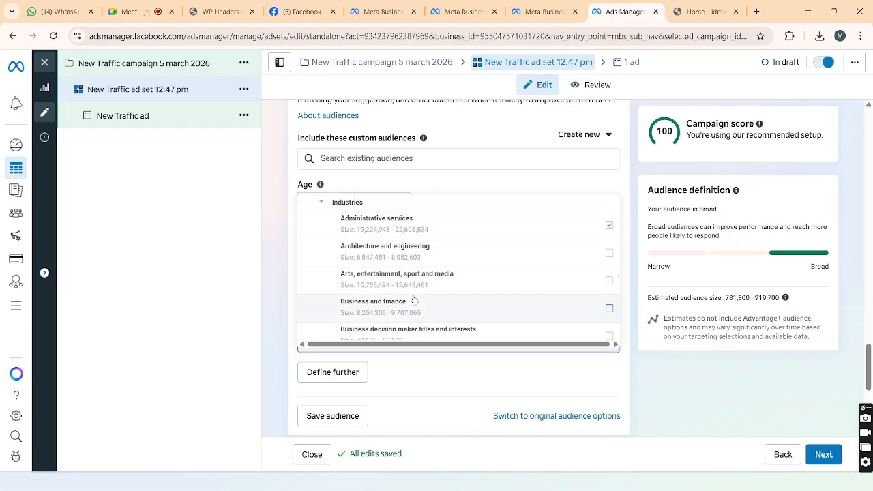
pyautogui.click(609, 283)
pyautogui.scroll(10, 612, 287)
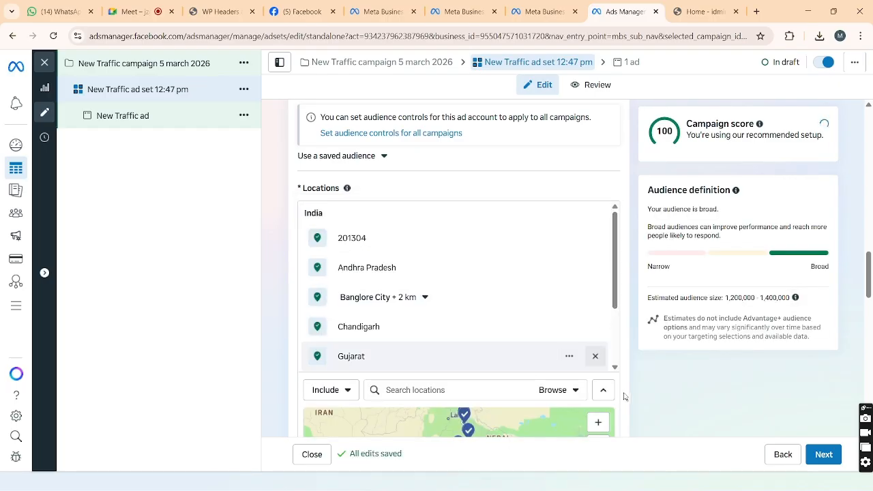
# Add the Business and finance industry to the detailed targeting.
pyautogui.scroll(-2, 623, 396)
pyautogui.scroll(-4, 623, 396)
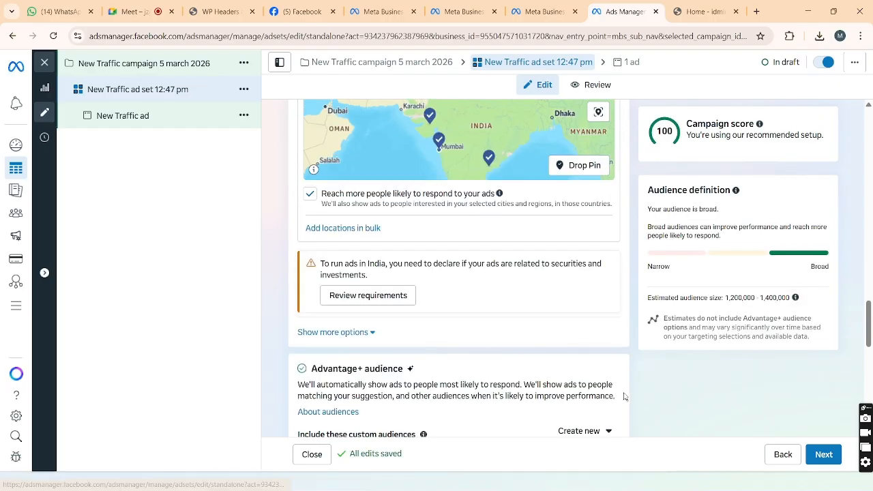
pyautogui.scroll(-4, 567, 411)
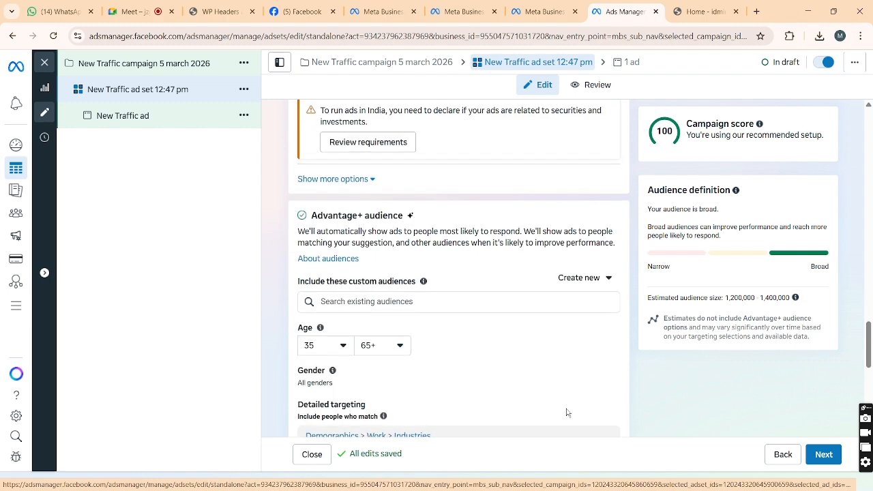
pyautogui.click(565, 415)
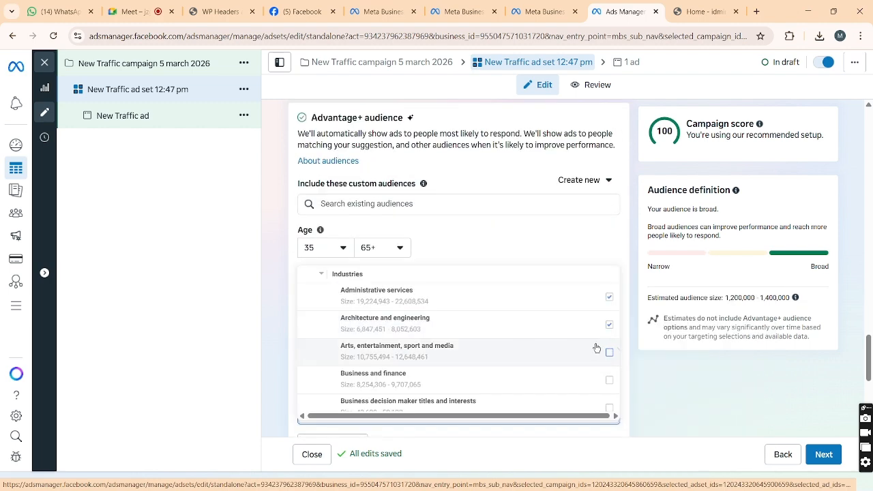
pyautogui.scroll(-2, 560, 372)
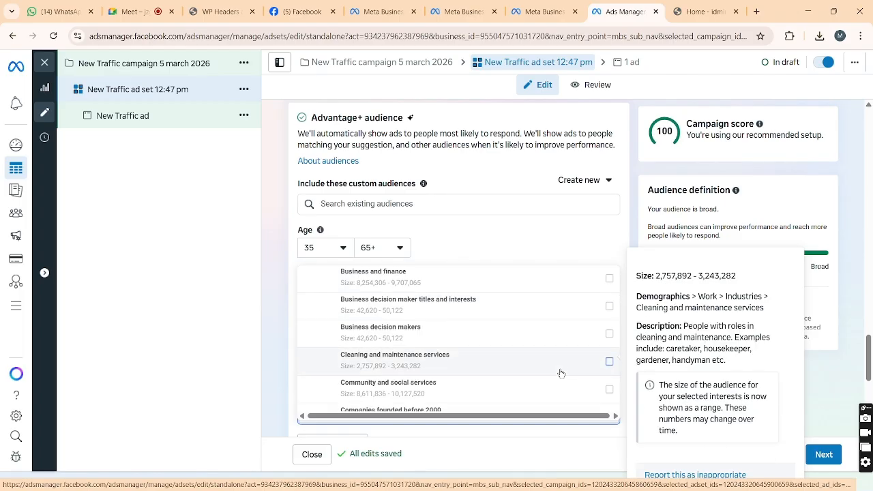
pyautogui.scroll(1, 559, 373)
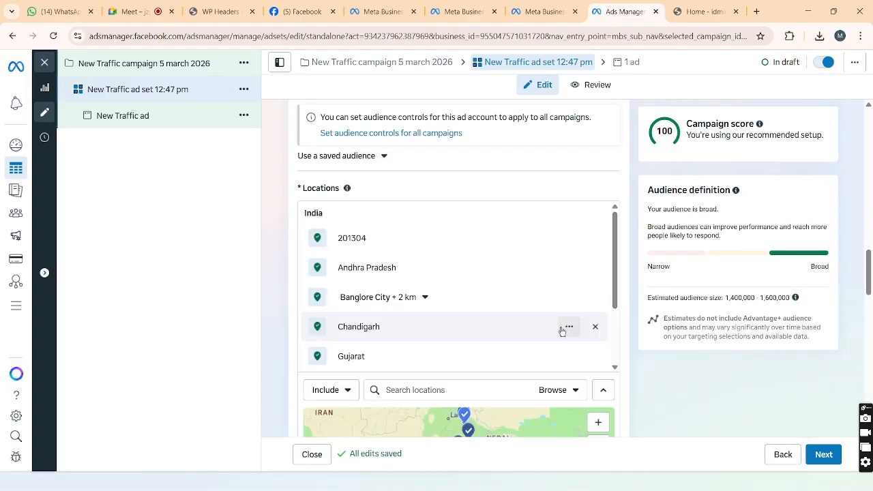
# Browse further work industries in the detailed targeting and add Business decision makers.
pyautogui.scroll(-1, 575, 392)
pyautogui.scroll(-2, 573, 396)
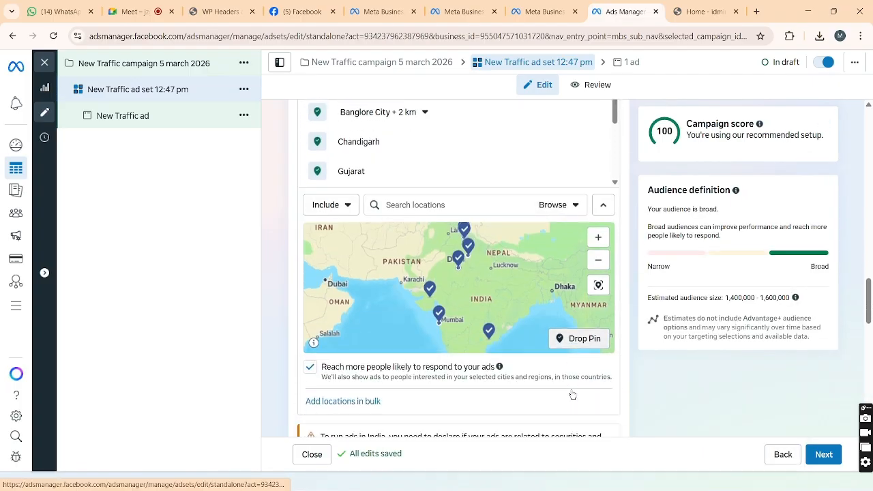
pyautogui.scroll(-3, 571, 394)
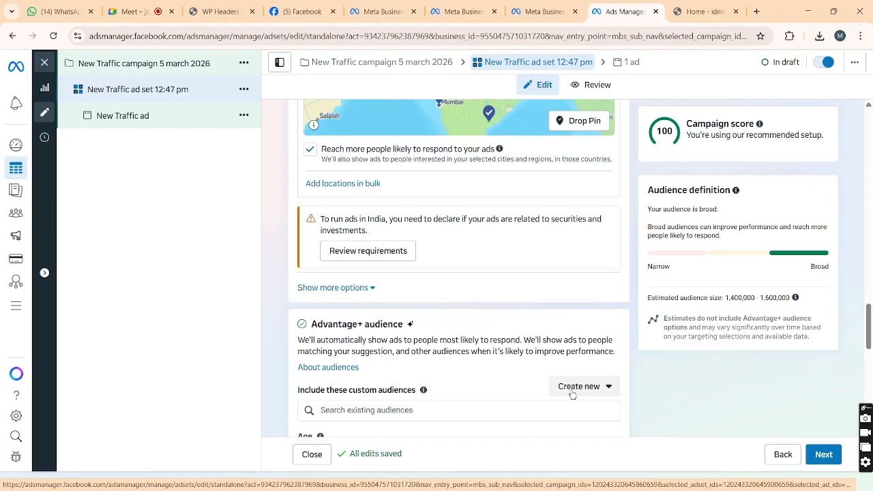
pyautogui.scroll(-3, 573, 394)
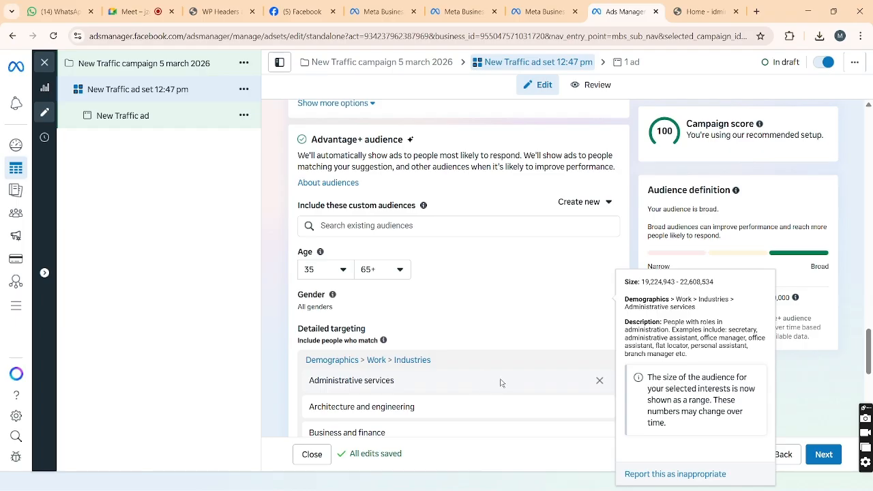
pyautogui.click(487, 354)
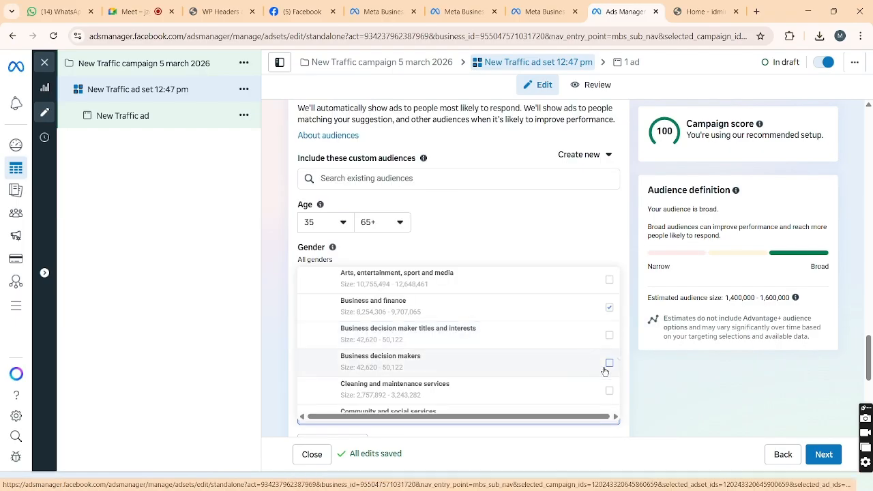
pyautogui.moveTo(604, 370)
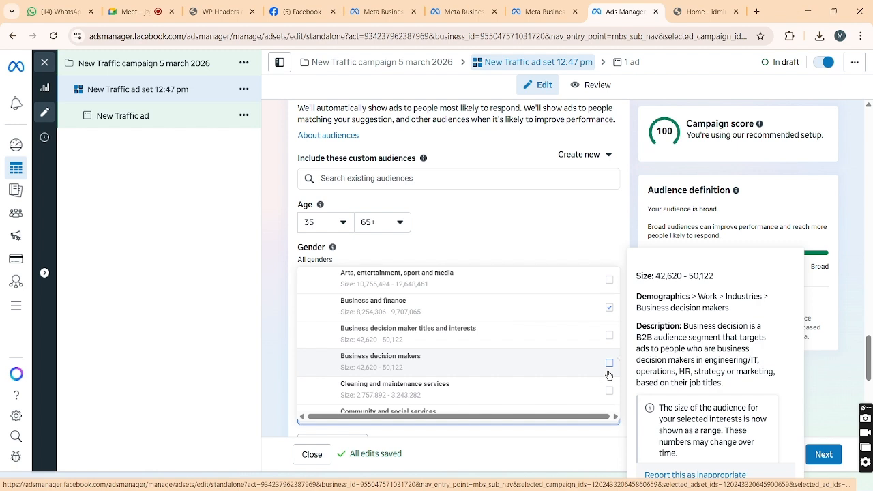
pyautogui.scroll(-1, 605, 372)
pyautogui.scroll(-4, 606, 376)
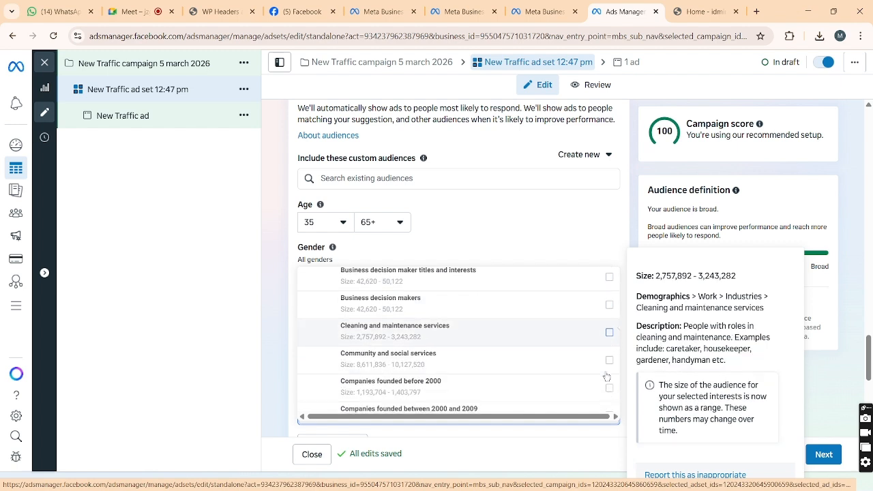
pyautogui.scroll(-2, 606, 377)
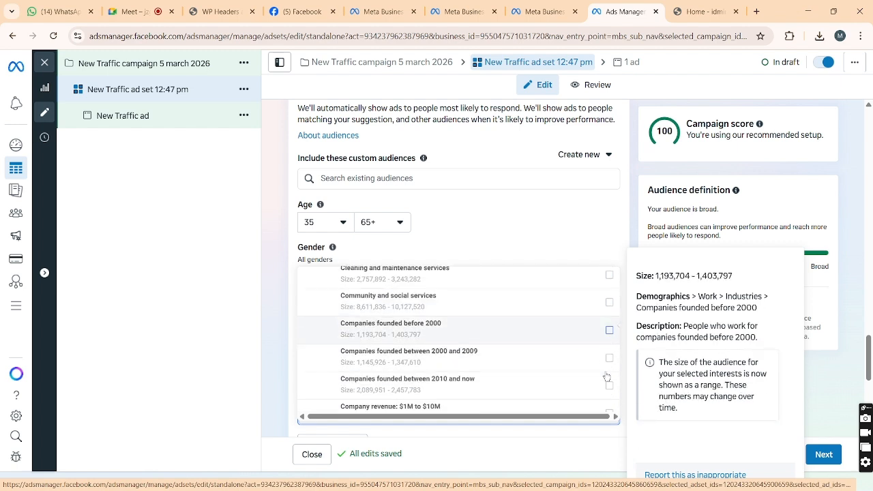
pyautogui.scroll(2, 606, 373)
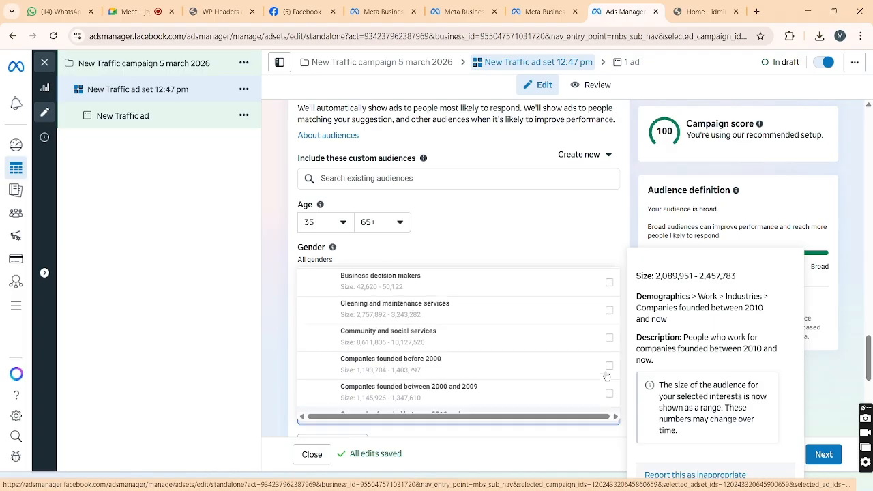
pyautogui.scroll(2, 587, 362)
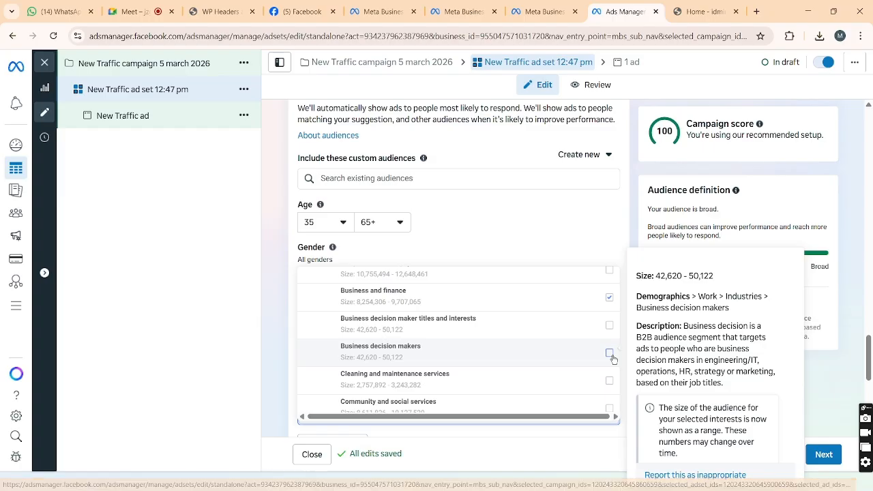
pyautogui.click(609, 354)
pyautogui.scroll(5, 587, 382)
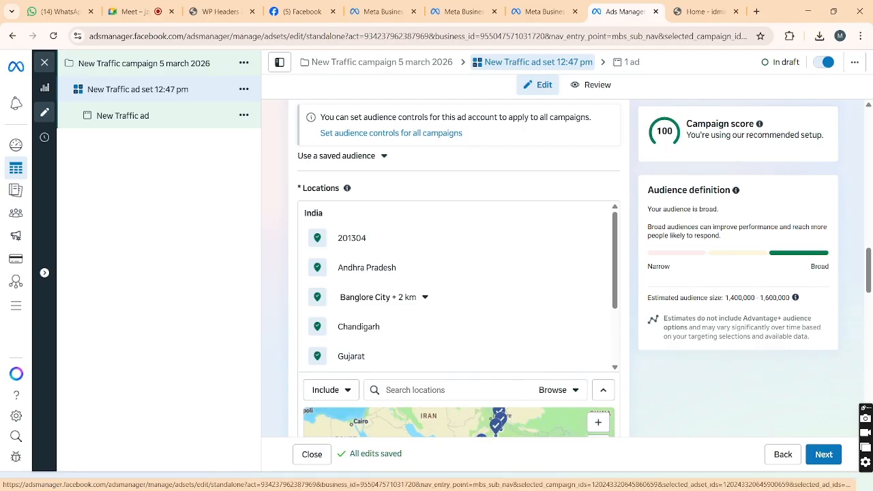
# Review the suggested age range and the industries selected in the ad set's detailed targeting.
pyautogui.scroll(-2, 522, 375)
pyautogui.scroll(-2, 520, 397)
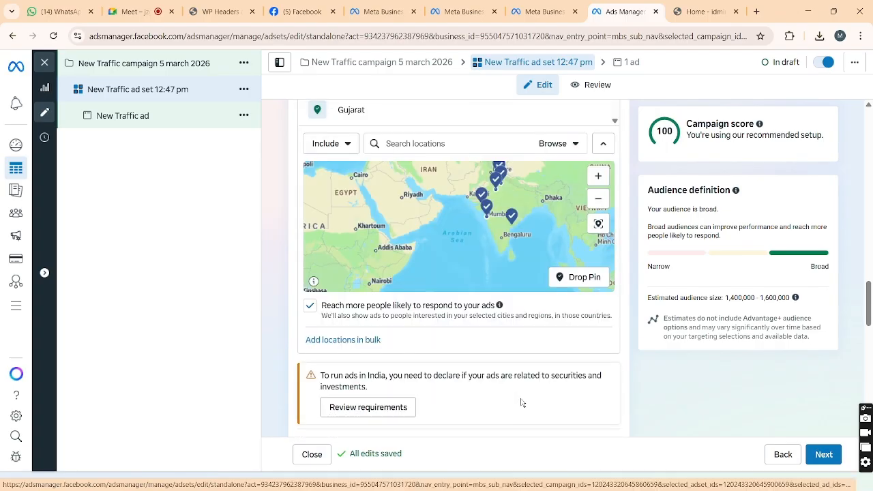
pyautogui.scroll(-3, 522, 403)
pyautogui.scroll(-3, 458, 273)
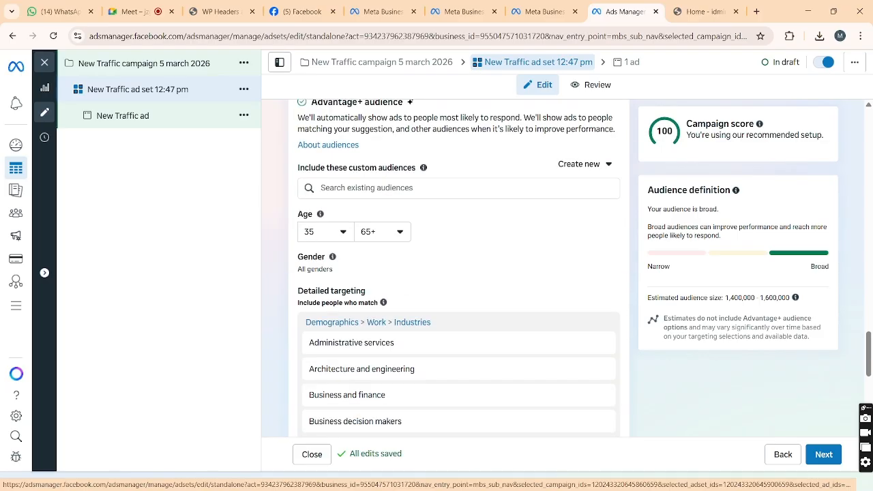
pyautogui.click(503, 396)
pyautogui.scroll(2, 510, 272)
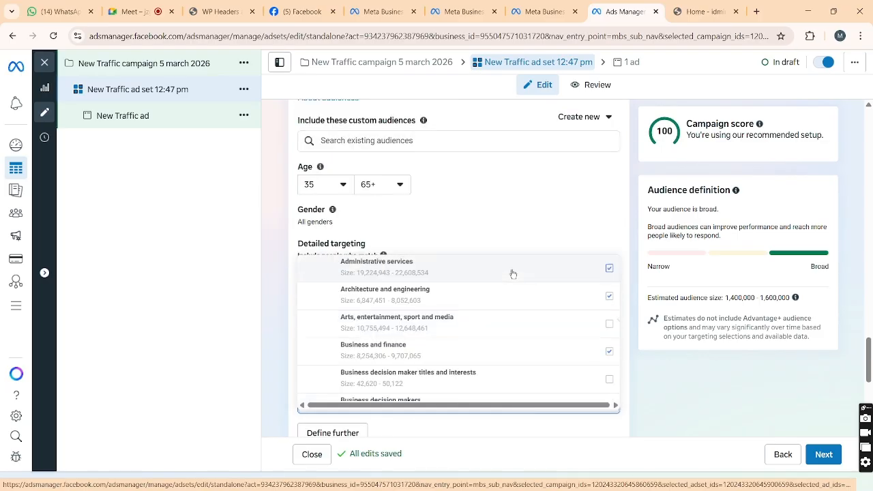
pyautogui.click(483, 244)
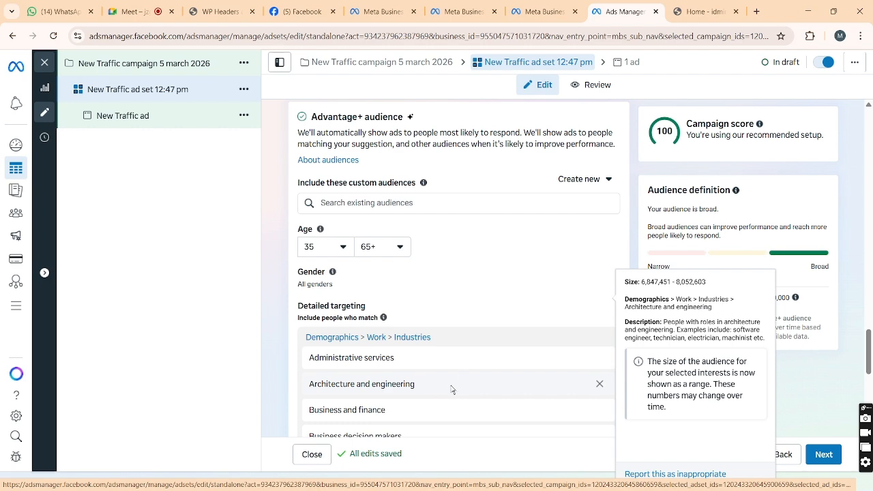
pyautogui.scroll(-1, 488, 328)
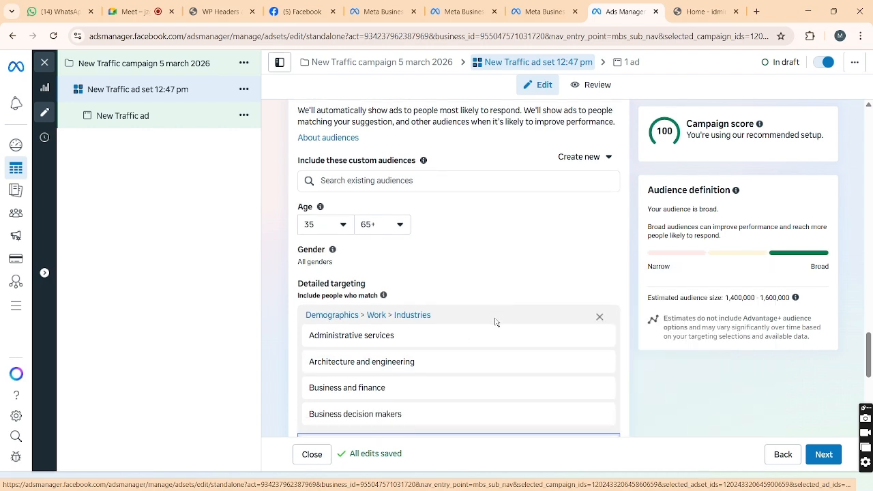
pyautogui.moveTo(379, 417)
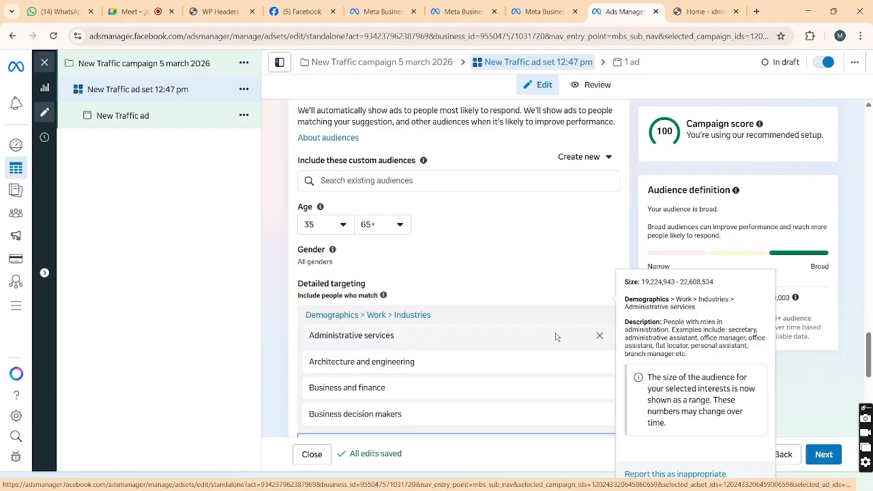
# Save the audience under the name Cleanroom Systems Ltd and continue to the New Traffic ad.
pyautogui.click(553, 307)
pyautogui.scroll(-2, 552, 307)
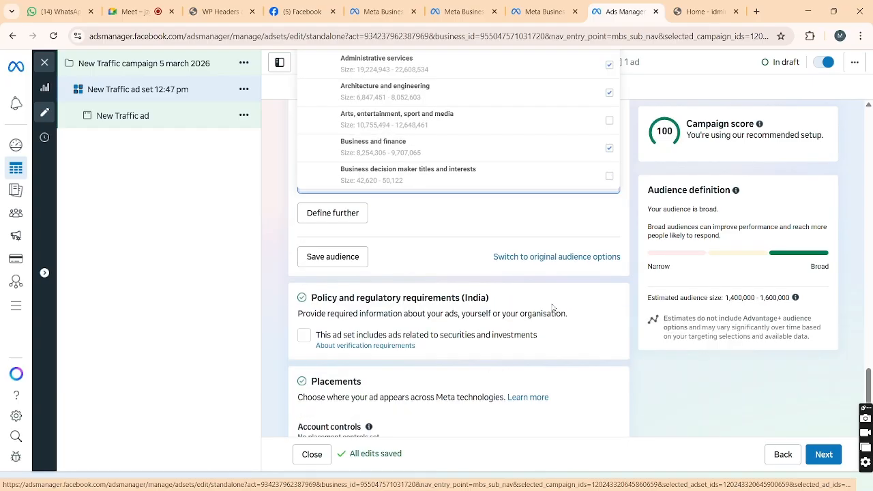
pyautogui.click(356, 263)
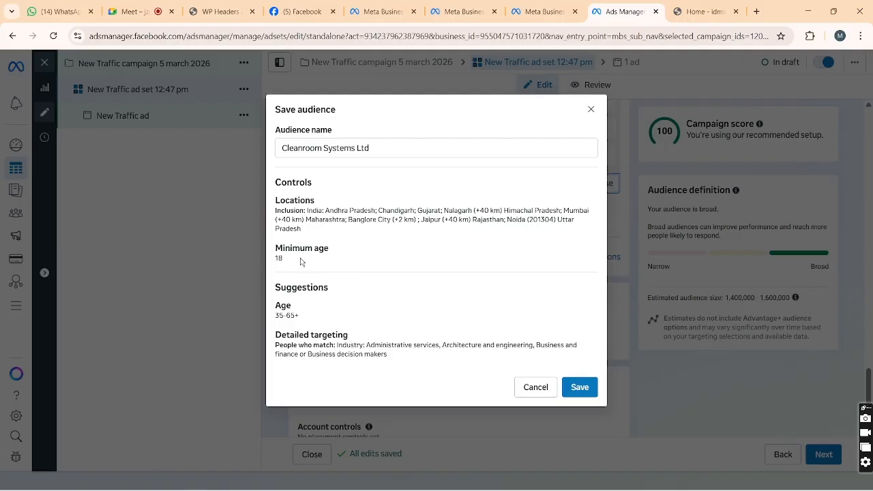
pyautogui.click(580, 387)
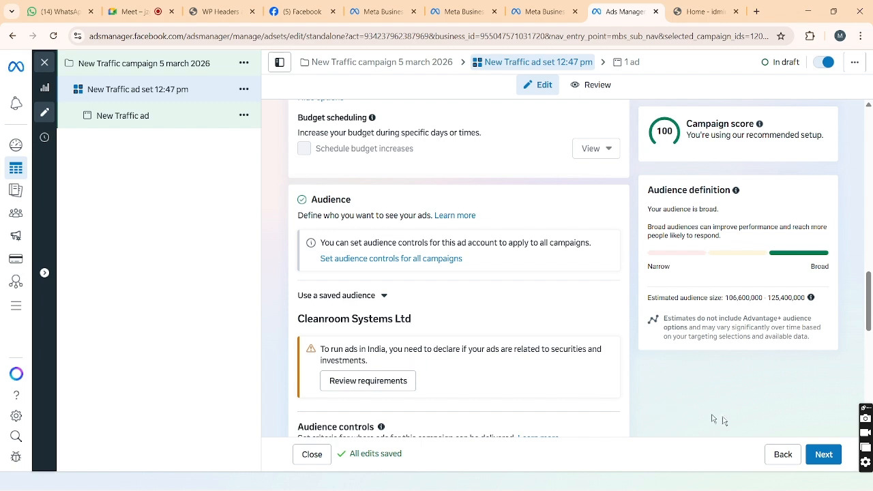
pyautogui.click(815, 454)
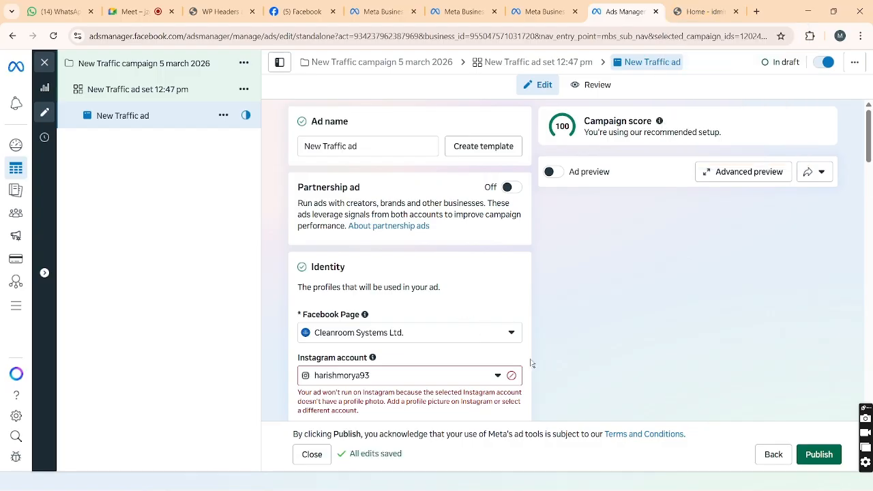
# Examine the ad's Instagram account choices, creative source, format and media options.
pyautogui.click(498, 376)
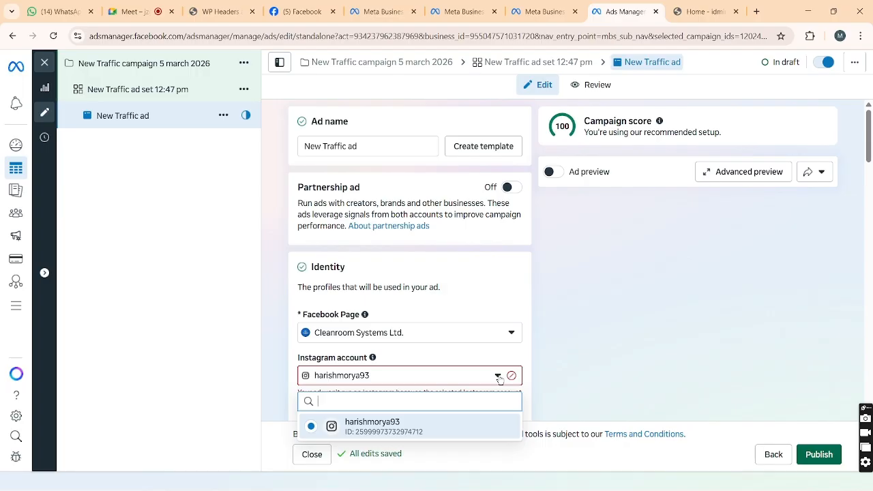
pyautogui.scroll(-2, 537, 362)
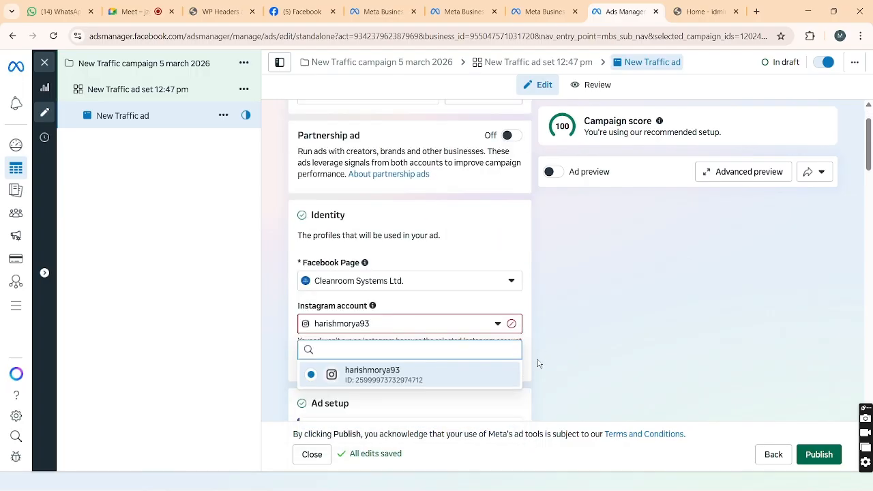
pyautogui.scroll(-3, 495, 362)
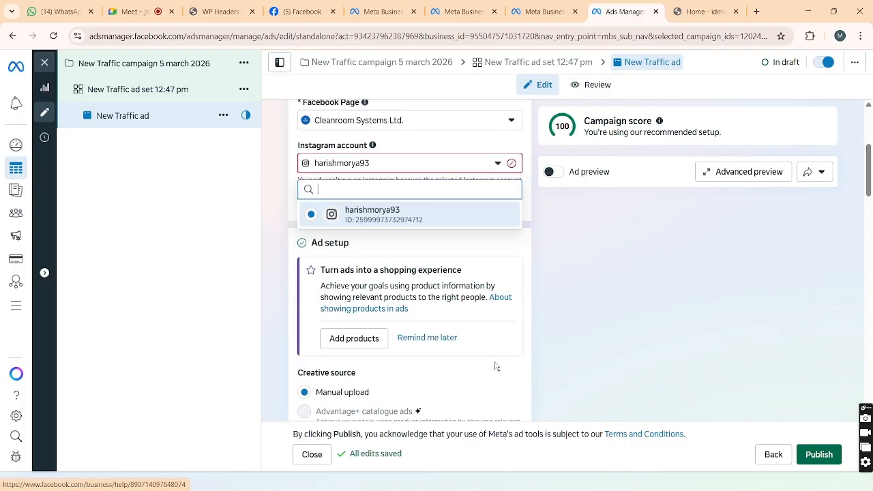
pyautogui.scroll(-1, 495, 362)
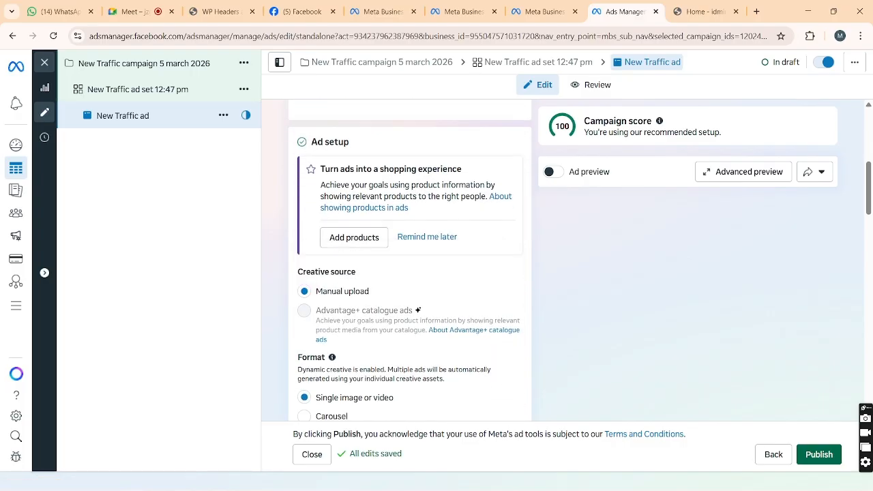
pyautogui.scroll(-3, 474, 375)
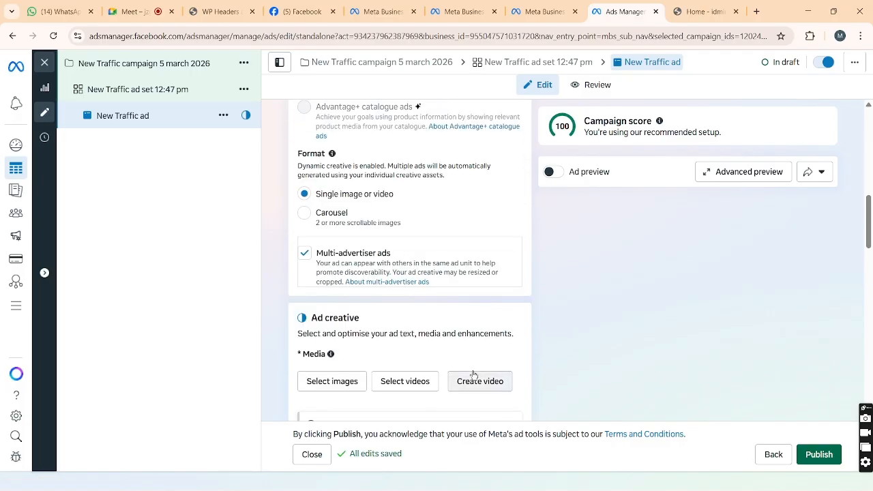
pyautogui.scroll(-2, 473, 374)
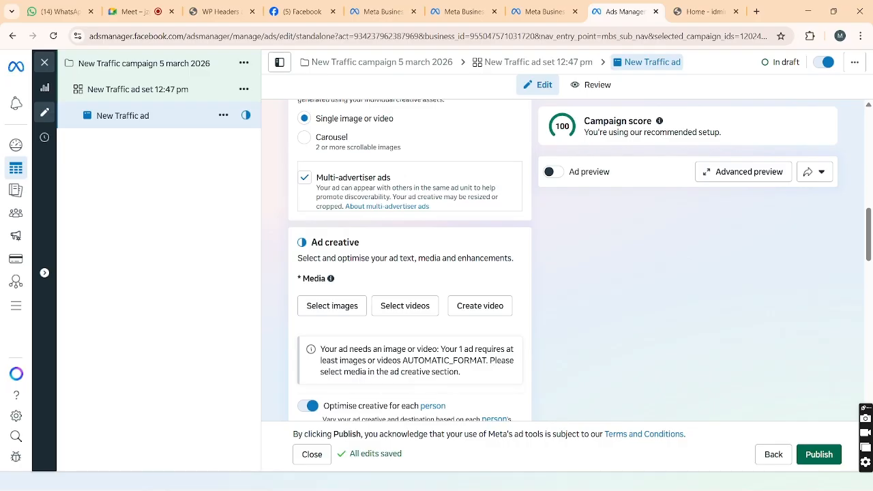
# Add the 1080 × 1350 Clean Room PUF Panels image as the ad's media and turn on the ad preview for that image.
pyautogui.click(313, 305)
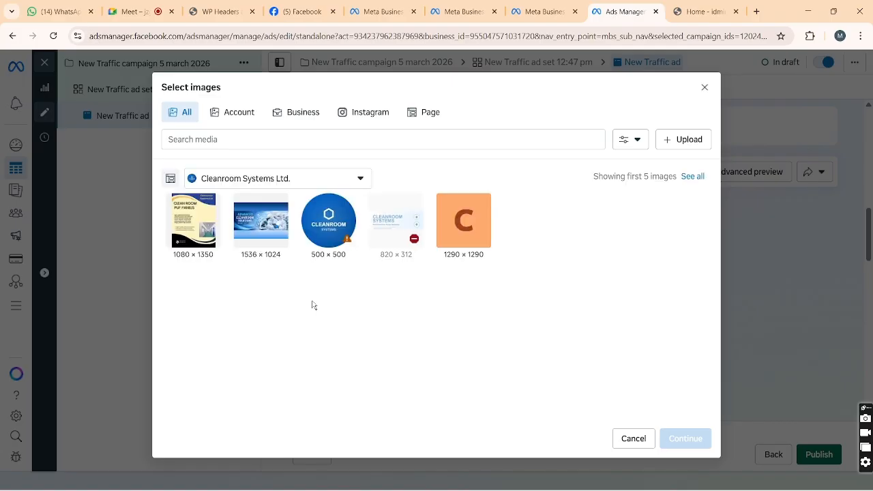
pyautogui.click(205, 231)
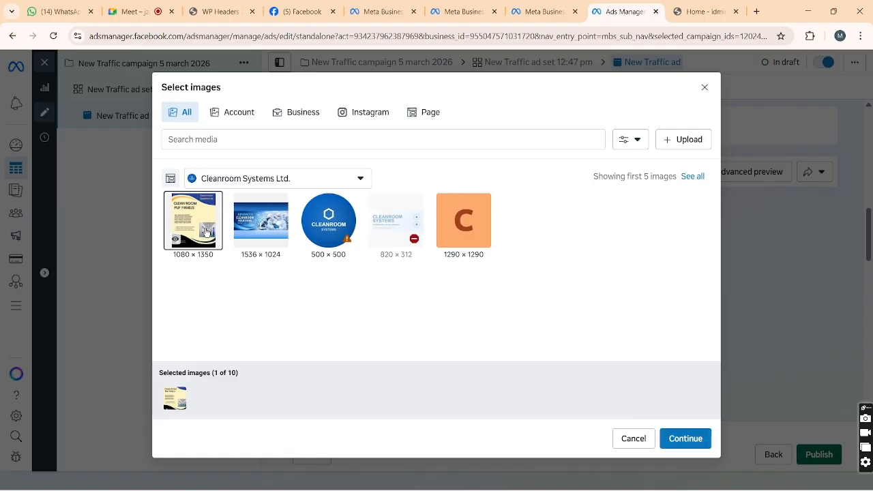
pyautogui.click(694, 439)
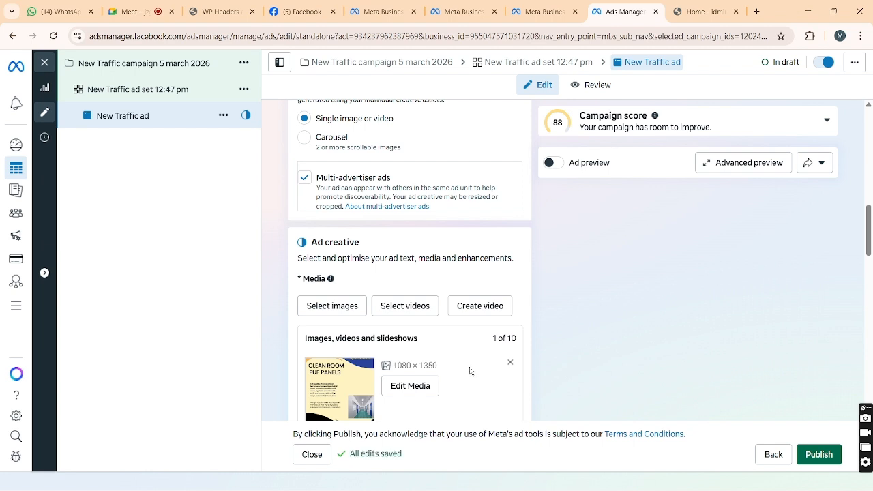
pyautogui.click(555, 164)
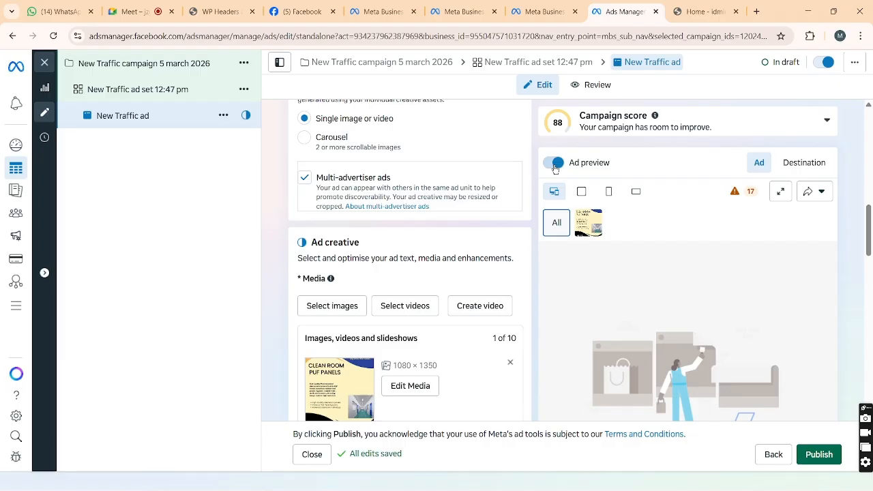
pyautogui.click(577, 227)
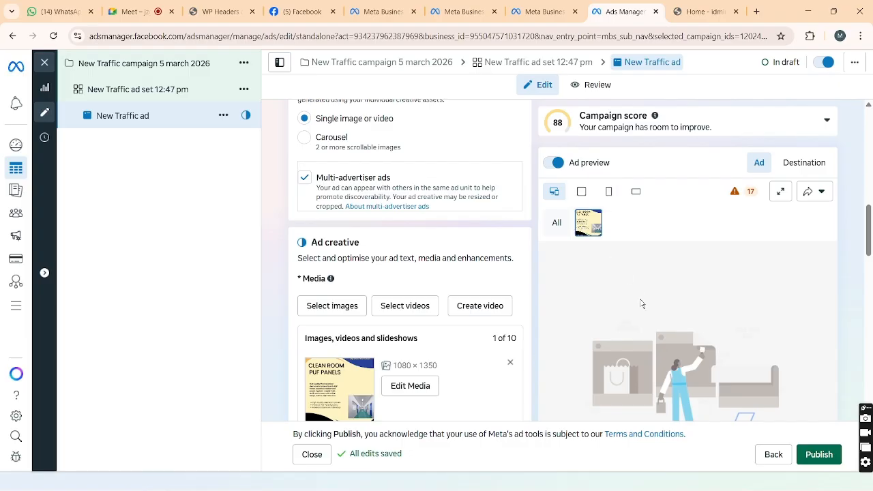
# Set the primary text to "Complete Turnkey Cleanroom & Infrastructure Solutions" and paste the company's cleanroom project summary as the description.
pyautogui.scroll(-3, 641, 303)
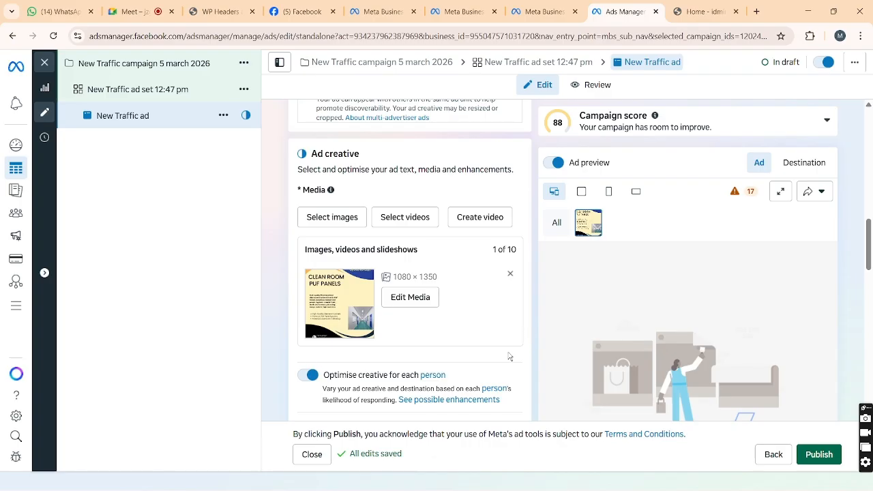
pyautogui.scroll(-3, 509, 355)
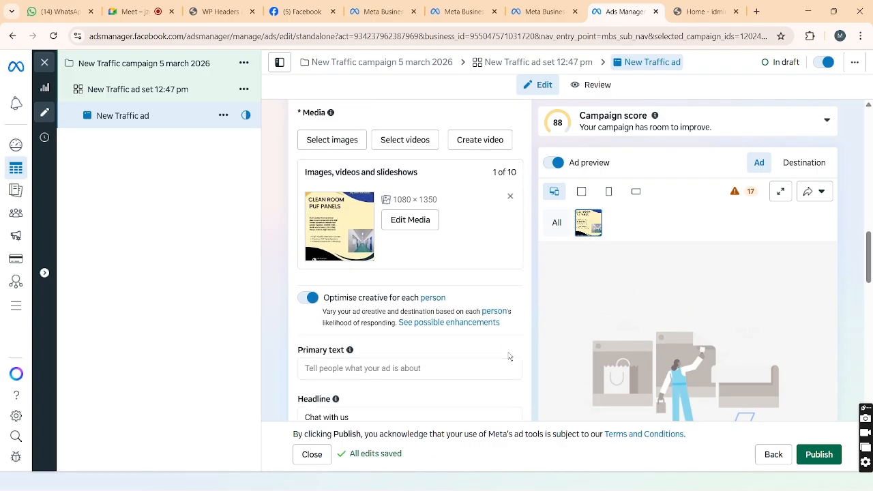
pyautogui.scroll(-1, 509, 356)
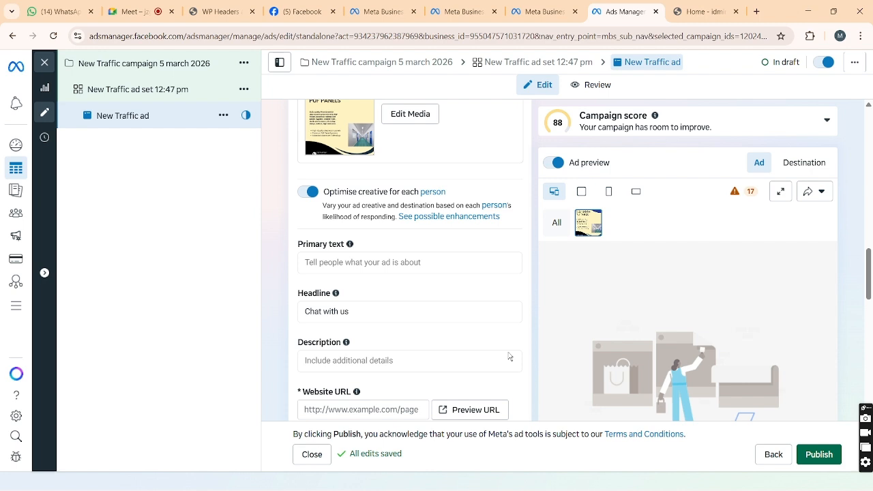
pyautogui.click(450, 330)
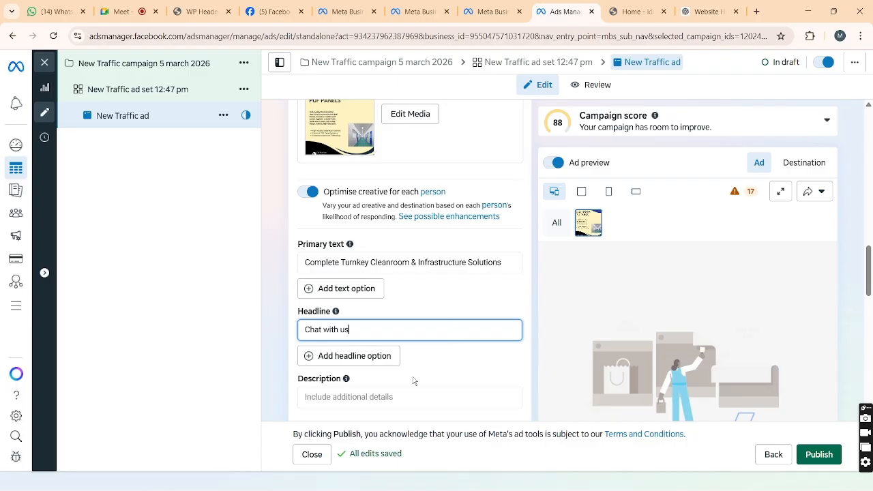
pyautogui.scroll(-1, 371, 386)
pyautogui.click(382, 353)
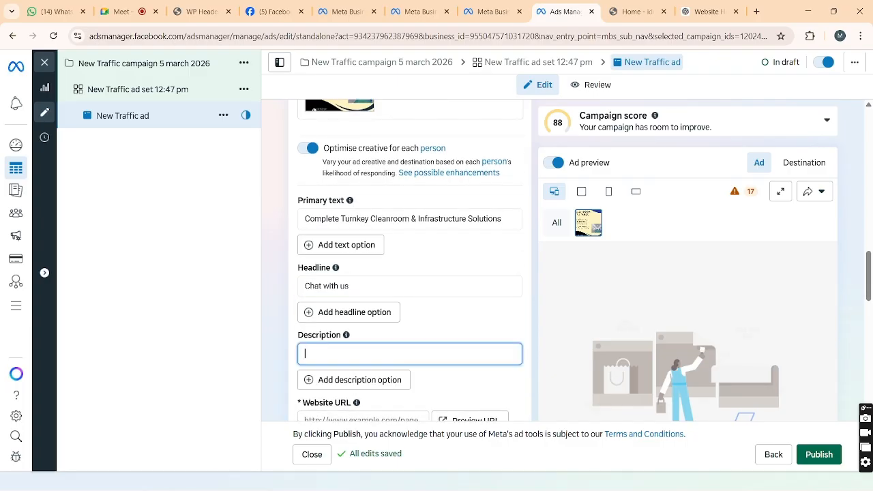
pyautogui.hotkey('ctrl', 'v')
pyautogui.click(409, 286)
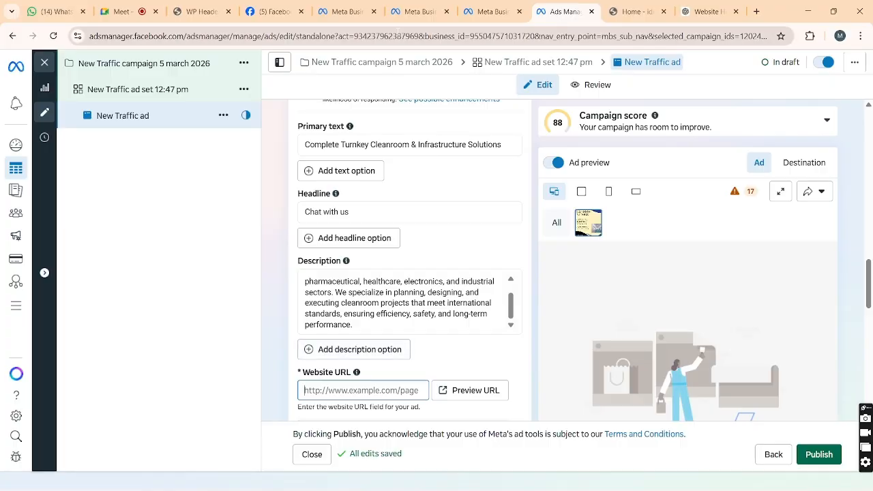
pyautogui.click(186, 8)
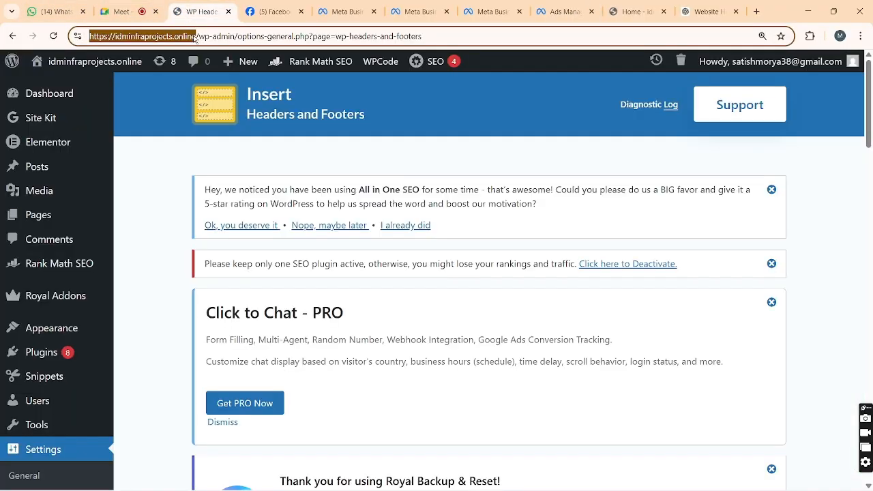
pyautogui.click(563, 11)
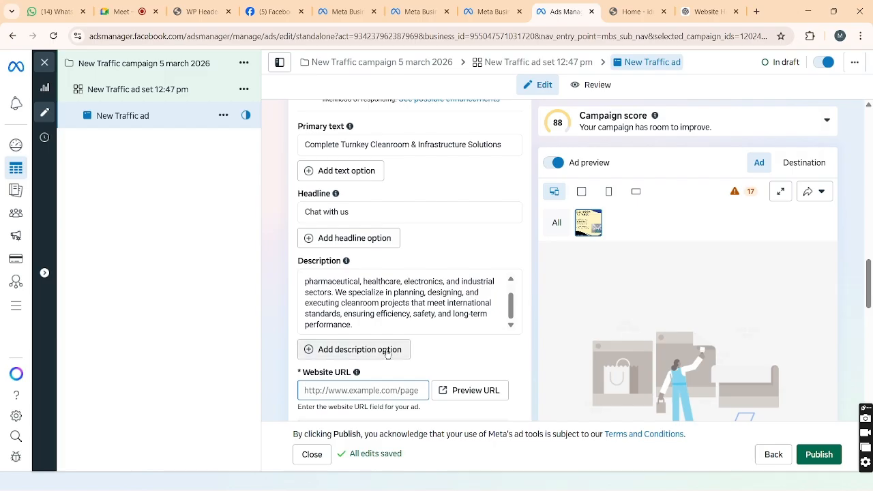
pyautogui.click(370, 390)
pyautogui.write('https://idminfraprojects.online/')
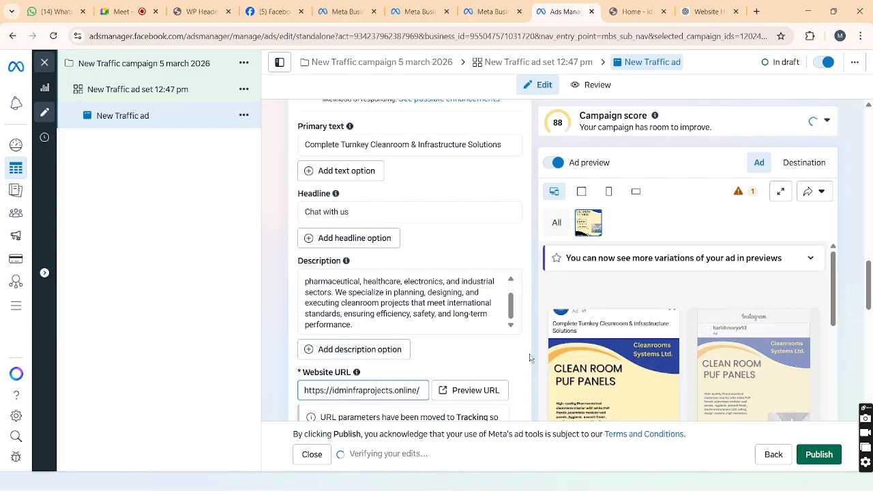
# Review the ad's display link, browser add-ons, call to action and tracking settings, and submit the campaign for publishing.
pyautogui.scroll(-1, 530, 358)
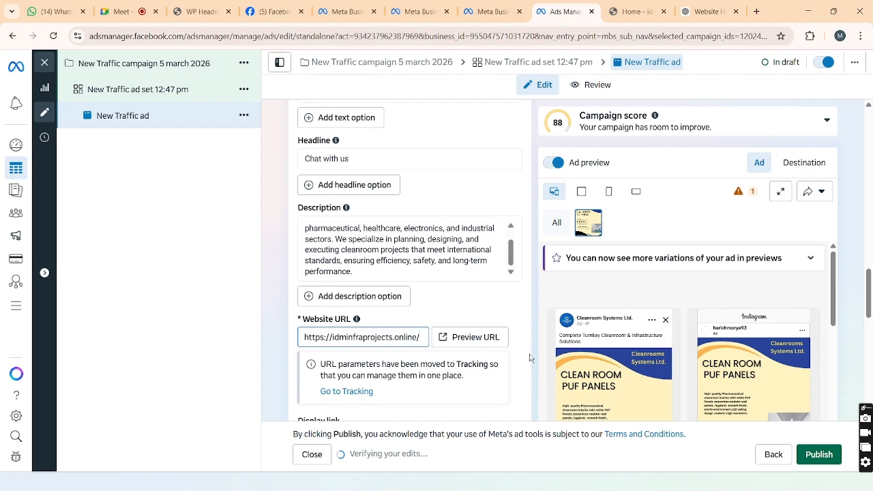
pyautogui.scroll(-2, 529, 357)
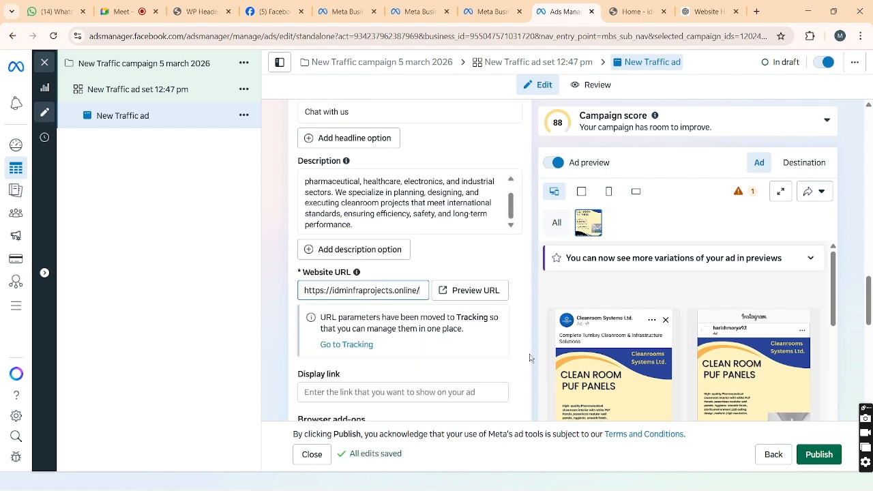
pyautogui.scroll(-3, 529, 358)
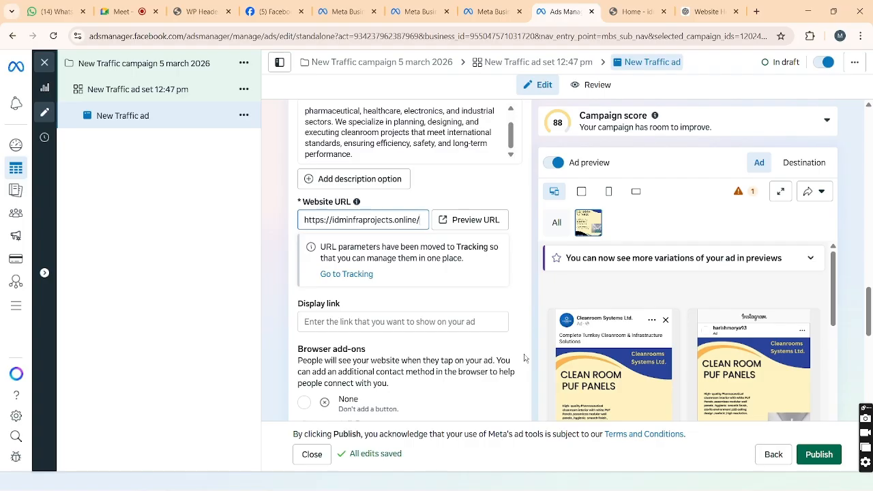
pyautogui.scroll(-5, 525, 358)
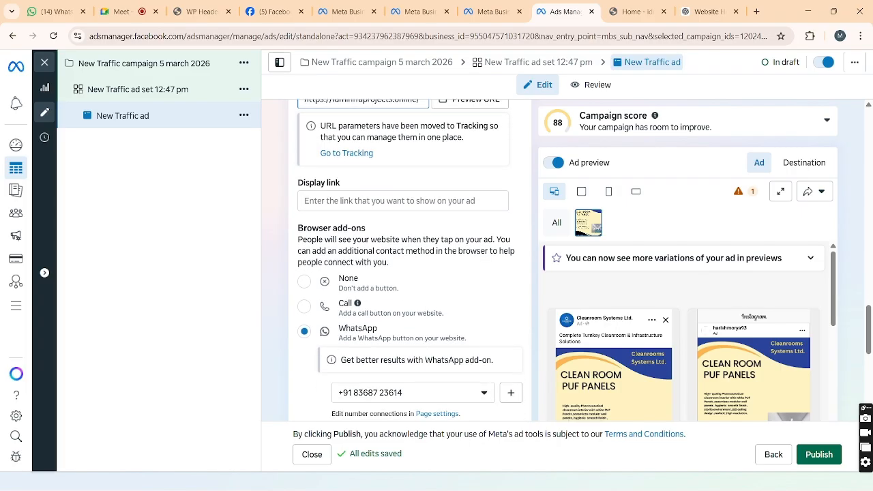
pyautogui.scroll(-1, 427, 365)
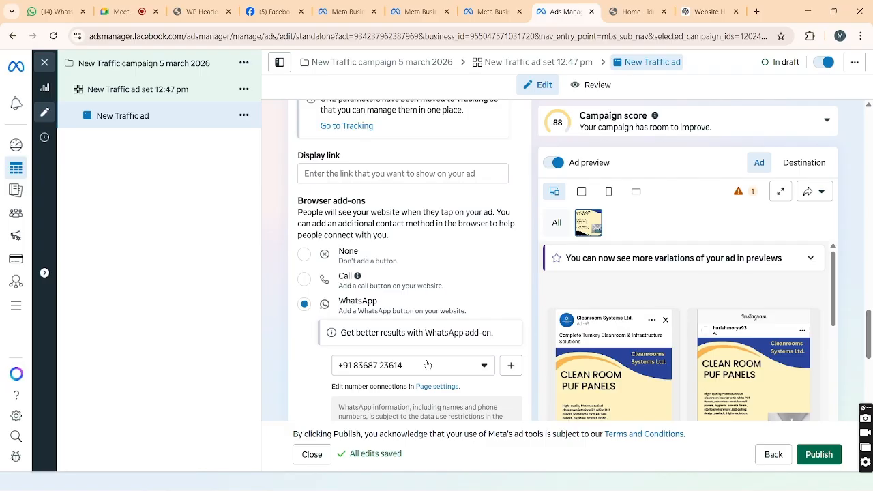
pyautogui.scroll(-5, 427, 365)
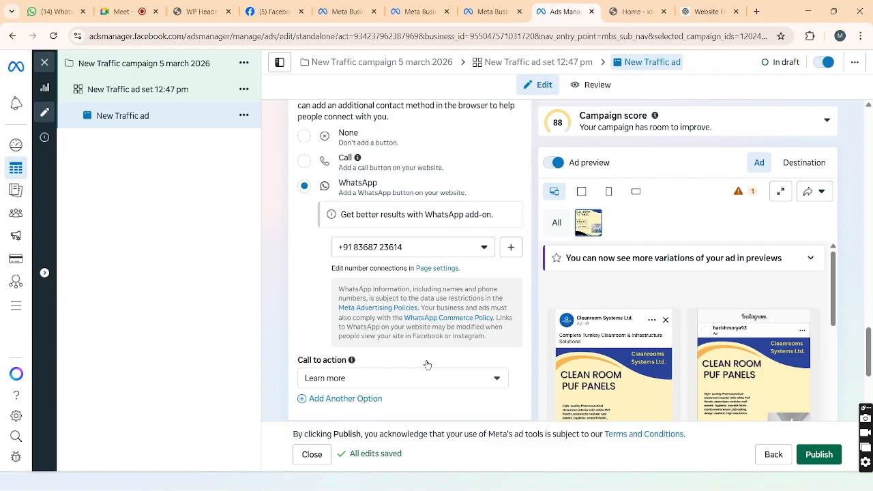
pyautogui.scroll(-5, 426, 365)
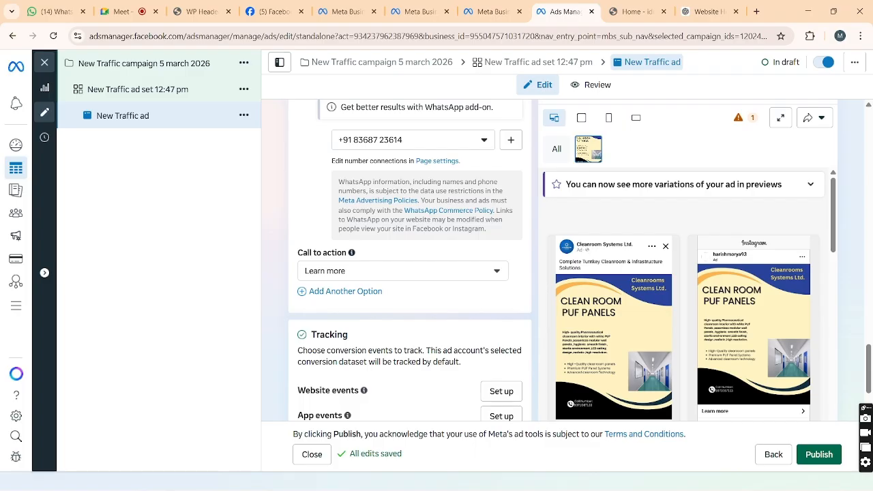
pyautogui.scroll(-2, 417, 360)
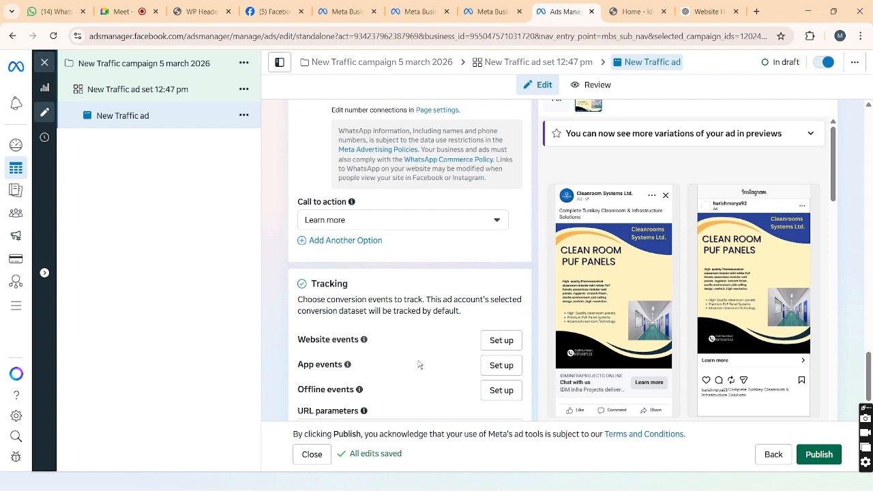
pyautogui.click(817, 454)
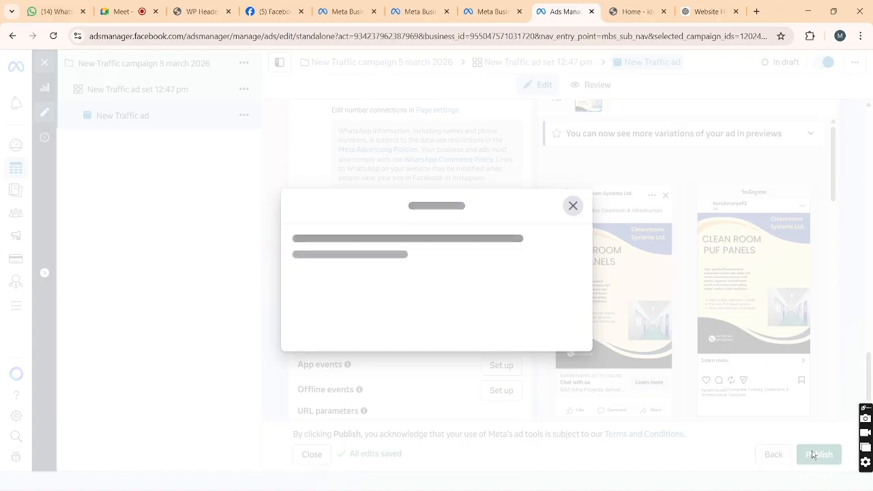